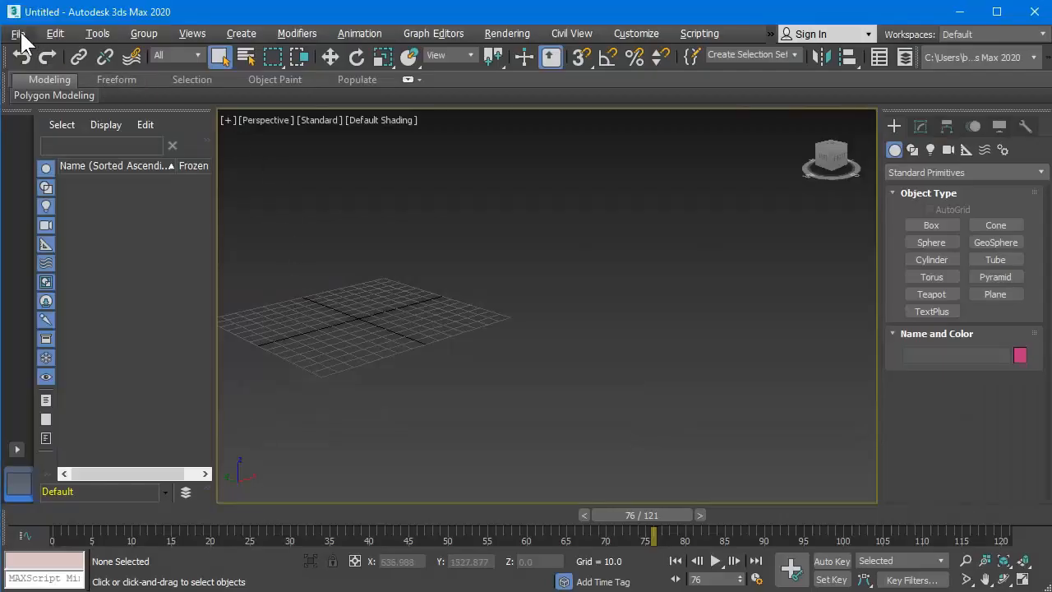
Open the scene file Anim_Groups.max from the ac_samples folder.
{"action": "left_click", "coordinate": [18, 33]}
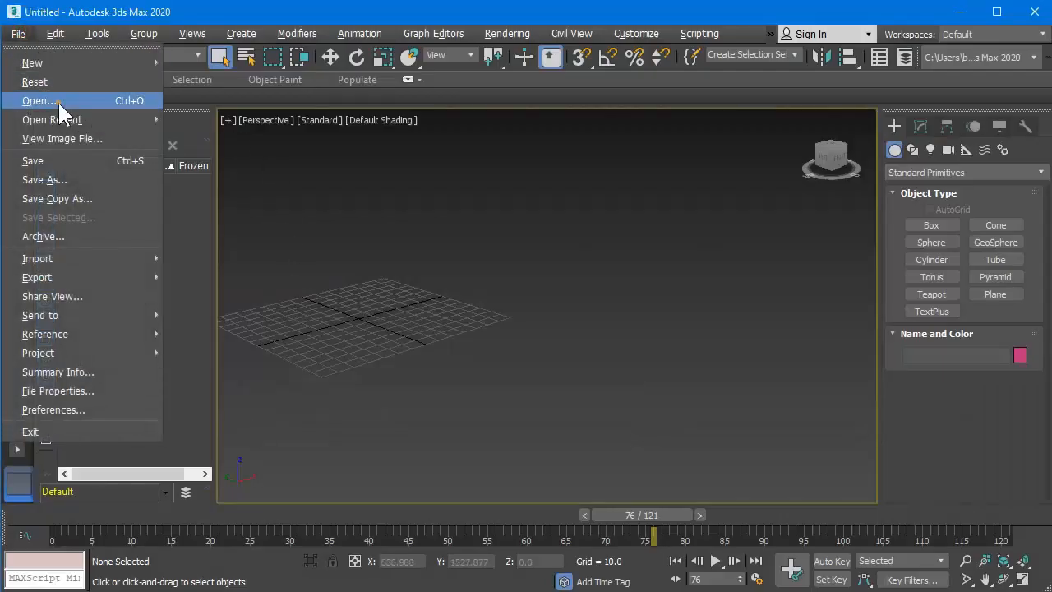
{"action": "left_click", "coordinate": [58, 100]}
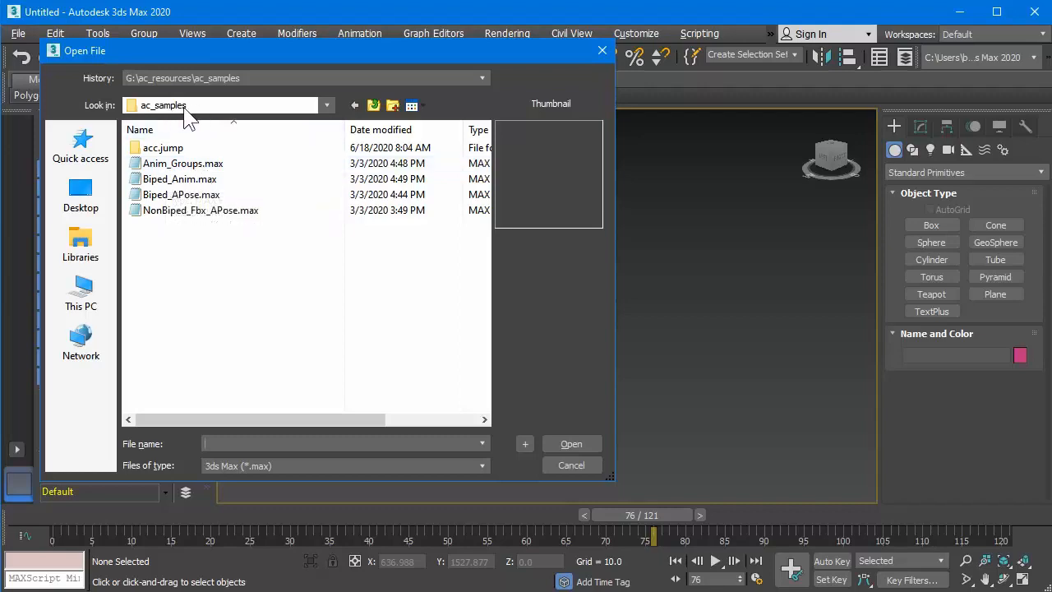
{"action": "left_click", "coordinate": [197, 163]}
{"action": "left_click", "coordinate": [567, 445]}
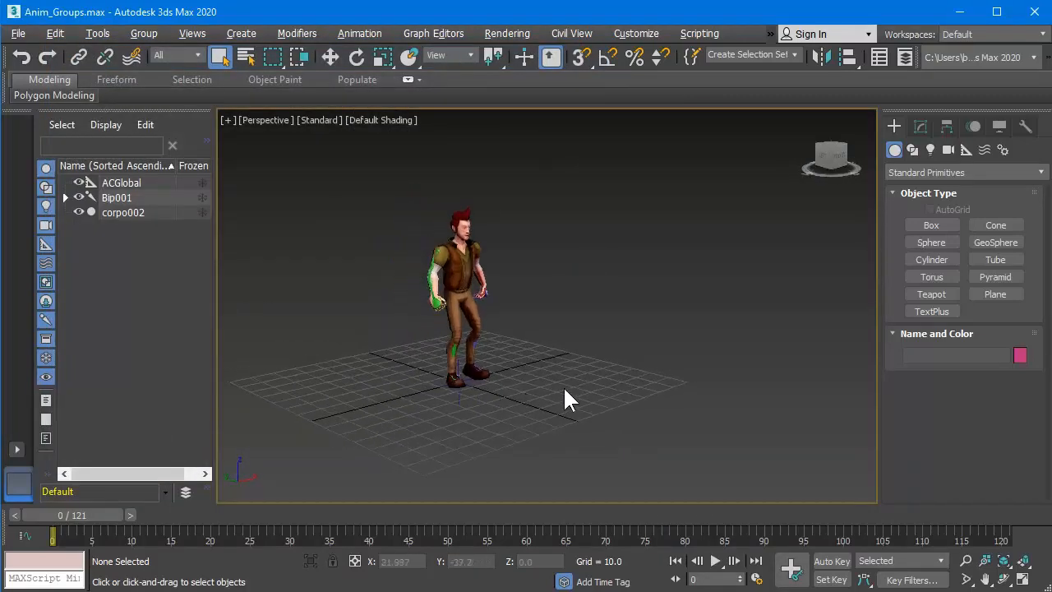
Select the character's right calf bone and scrub through the timeline to review the keyed animation.
{"action": "middle_click_drag", "start_coordinate": [564, 399], "coordinate": [470, 337]}
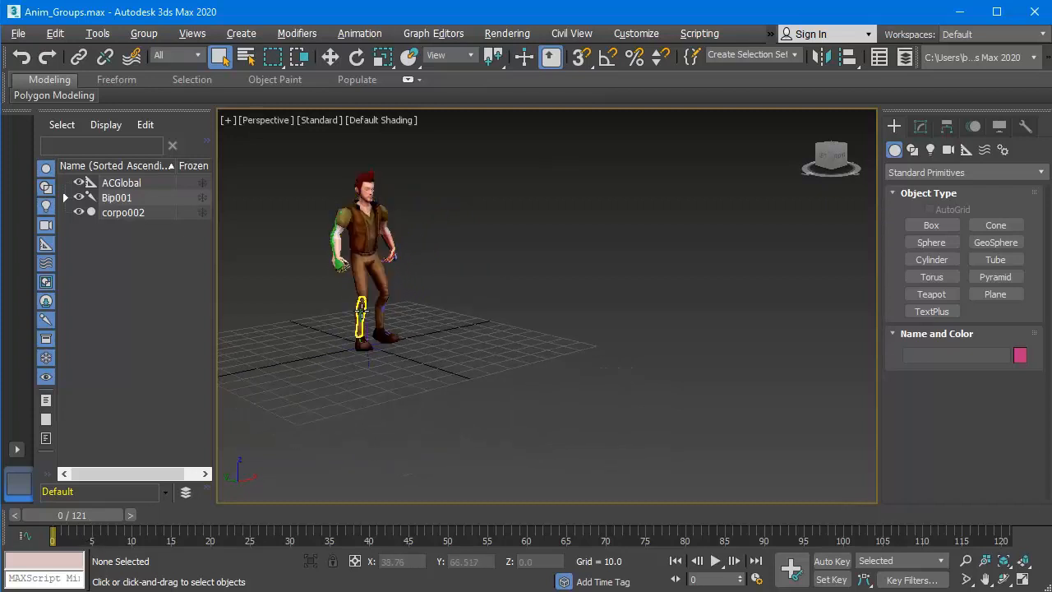
{"action": "left_click", "coordinate": [358, 313]}
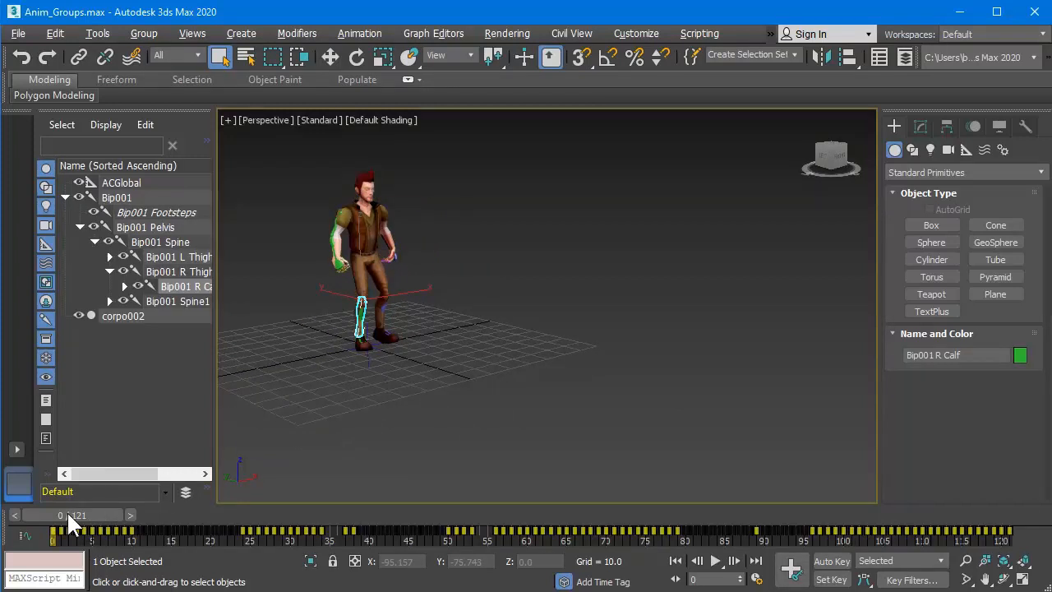
{"action": "left_click_drag", "start_coordinate": [69, 514], "coordinate": [632, 535]}
{"action": "left_click_drag", "start_coordinate": [633, 423], "coordinate": [638, 516]}
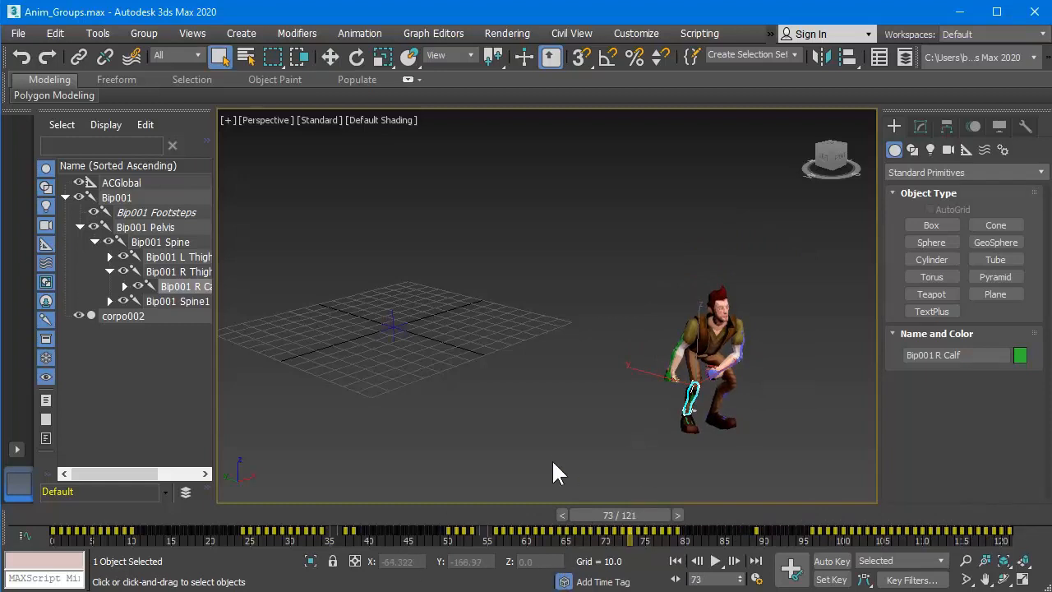
{"action": "left_click_drag", "start_coordinate": [602, 516], "coordinate": [433, 516]}
Open Animcraft's Animation Groups Settings.
{"action": "left_click", "coordinate": [770, 34]}
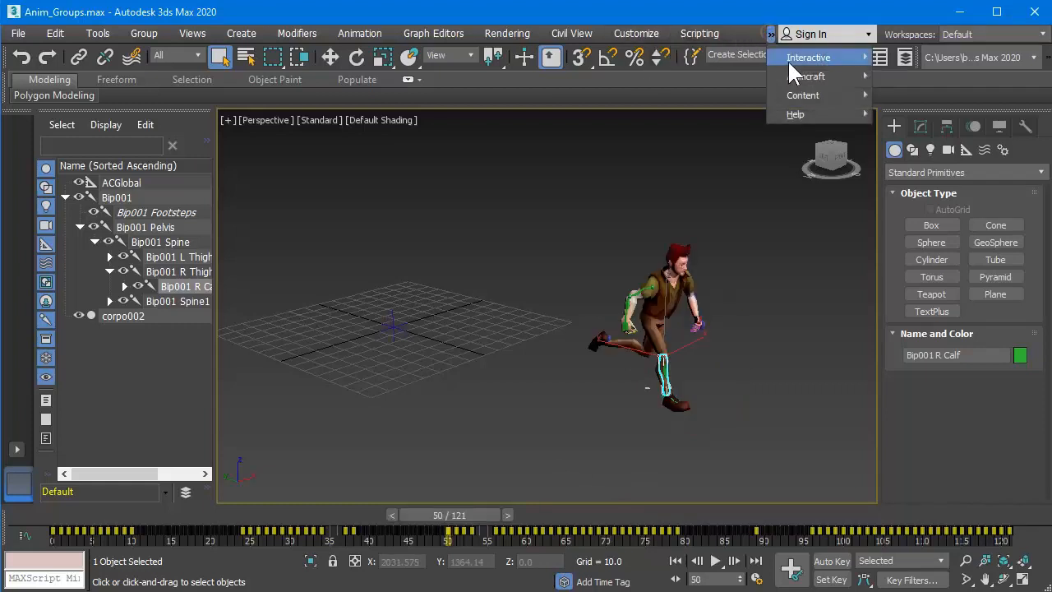
{"action": "mouse_move", "coordinate": [834, 74]}
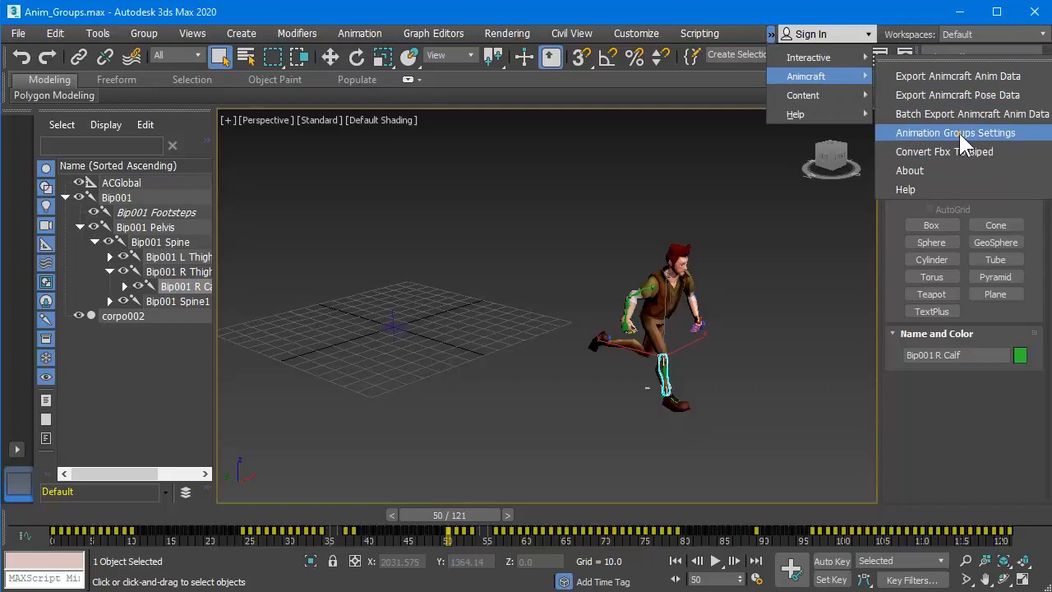
{"action": "left_click", "coordinate": [958, 133]}
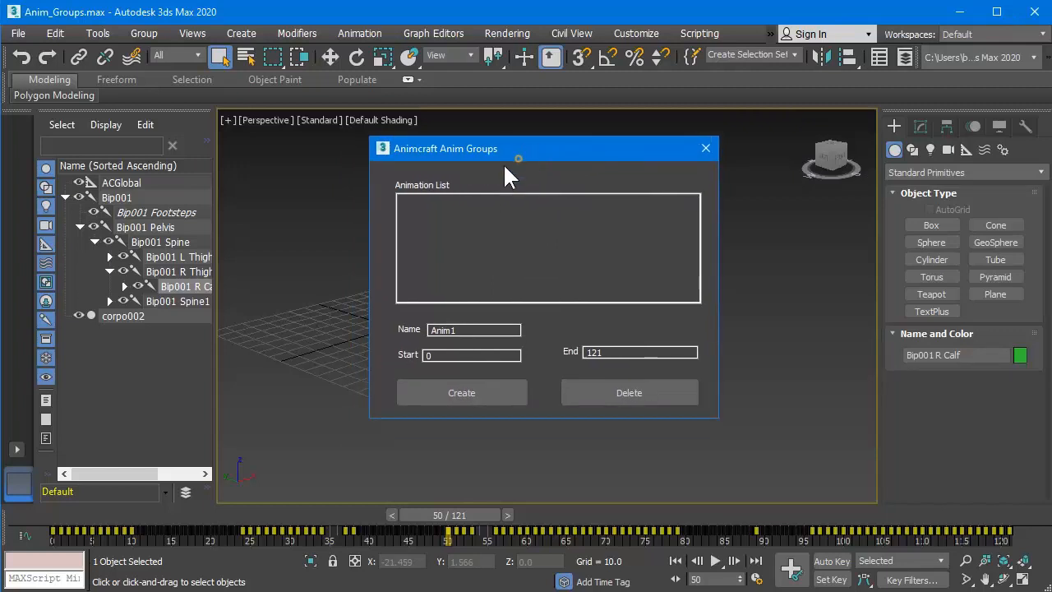
{"action": "left_click_drag", "start_coordinate": [518, 158], "coordinate": [526, 161]}
Create an animation group named walk that starts at frame 0 and ends at frame 34.
{"action": "left_click_drag", "start_coordinate": [472, 333], "coordinate": [347, 337]}
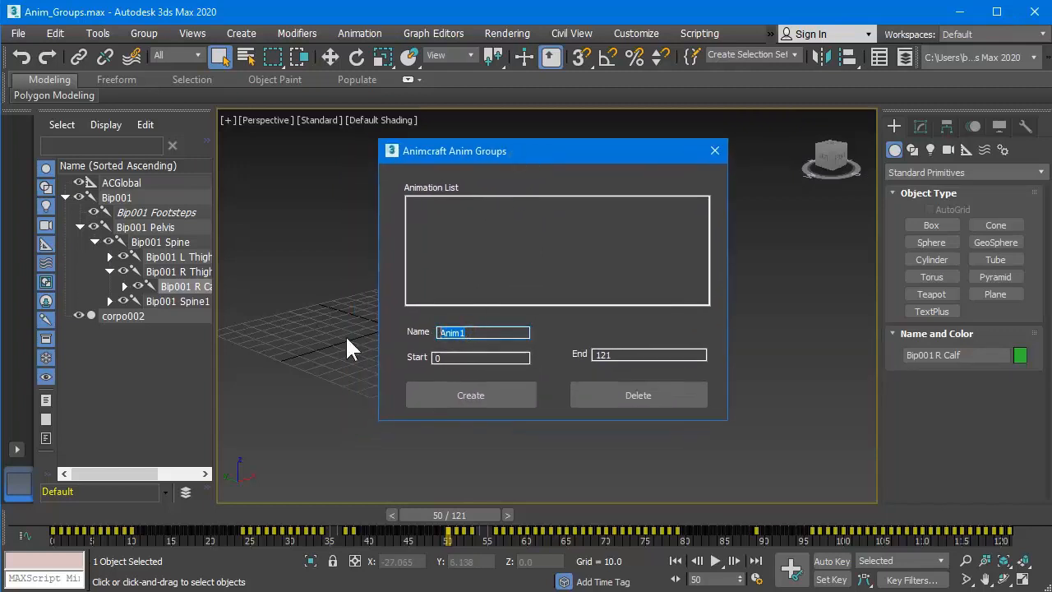
{"action": "type", "text": "walk"}
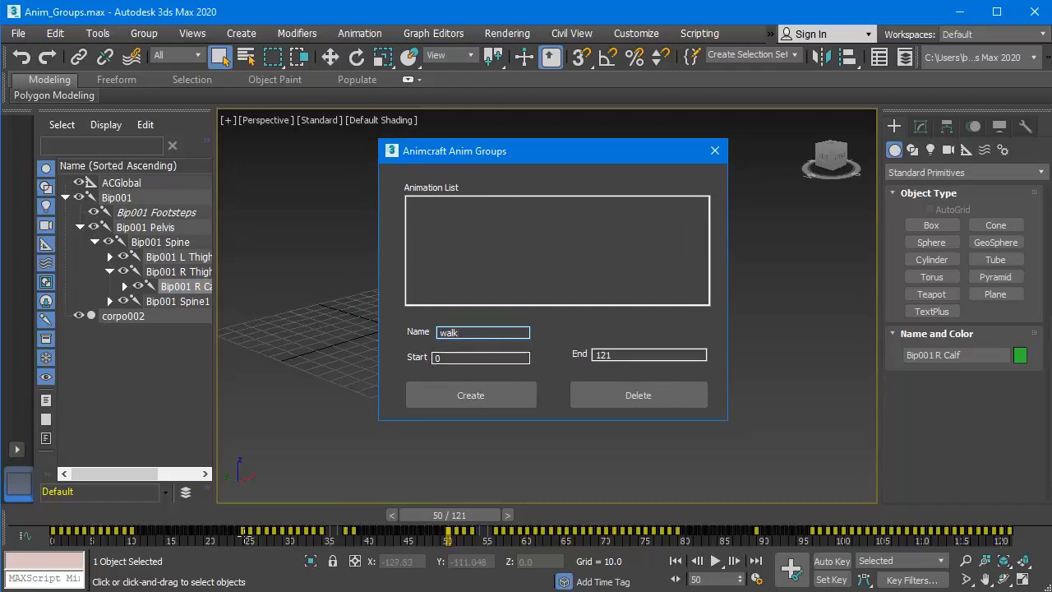
{"action": "left_click_drag", "start_coordinate": [411, 513], "coordinate": [290, 512]}
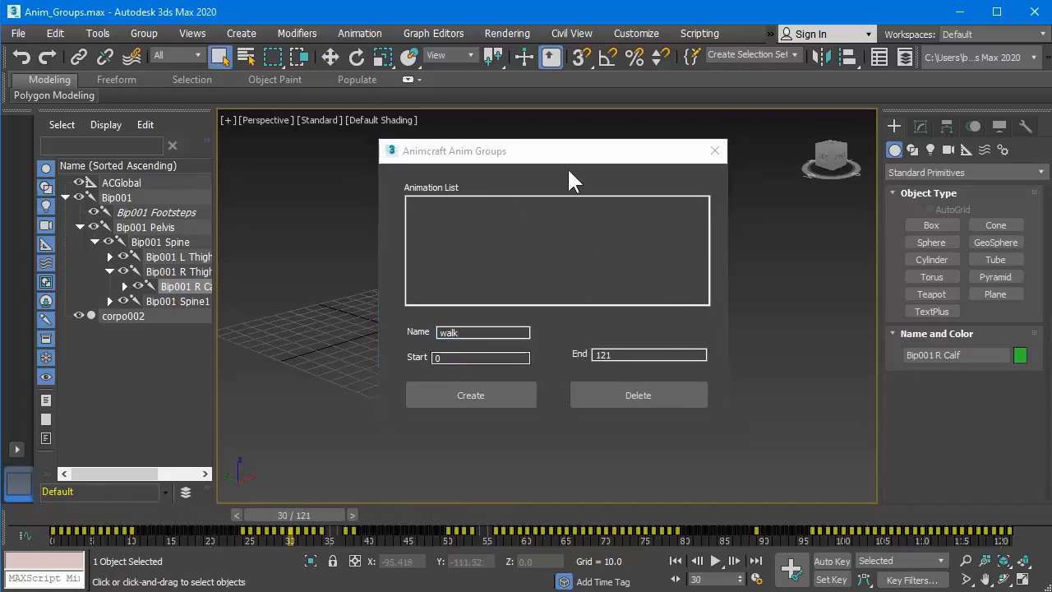
{"action": "left_click_drag", "start_coordinate": [567, 156], "coordinate": [825, 172]}
{"action": "left_click_drag", "start_coordinate": [309, 516], "coordinate": [349, 516]}
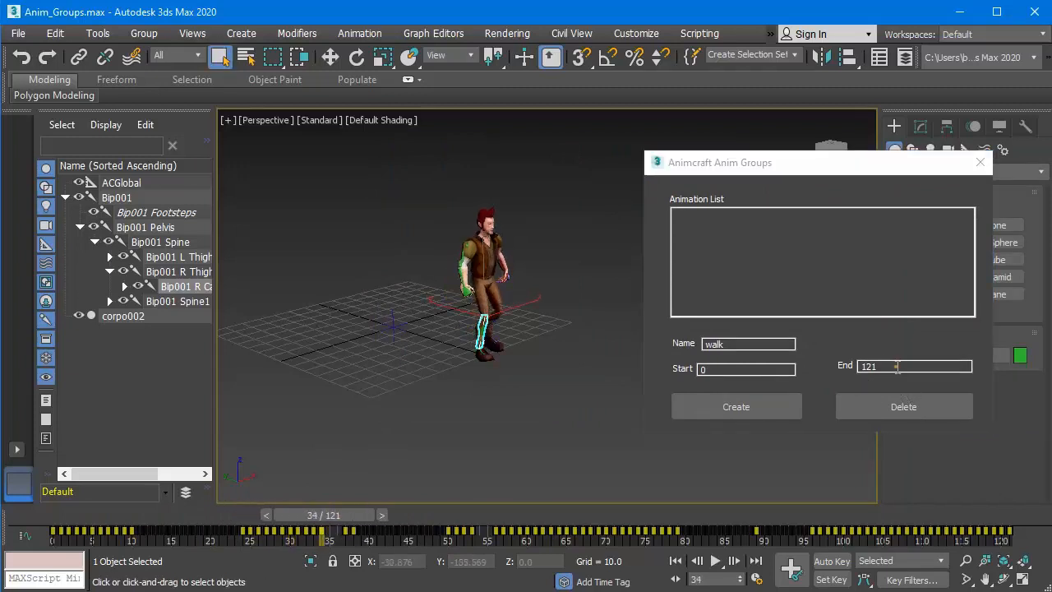
{"action": "double_click", "coordinate": [897, 367]}
{"action": "type", "text": "34"}
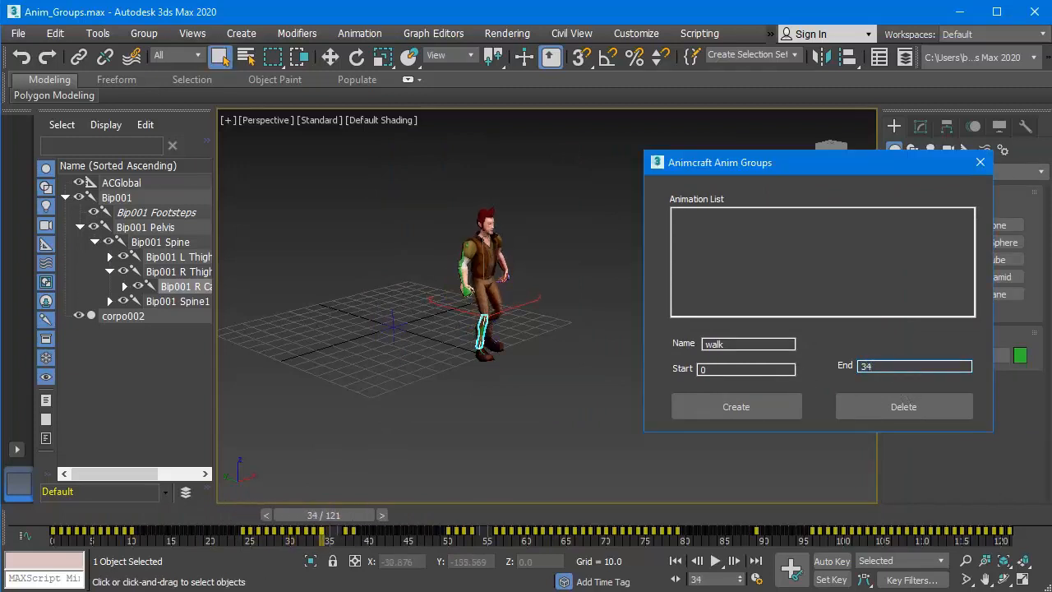
{"action": "left_click", "coordinate": [728, 402]}
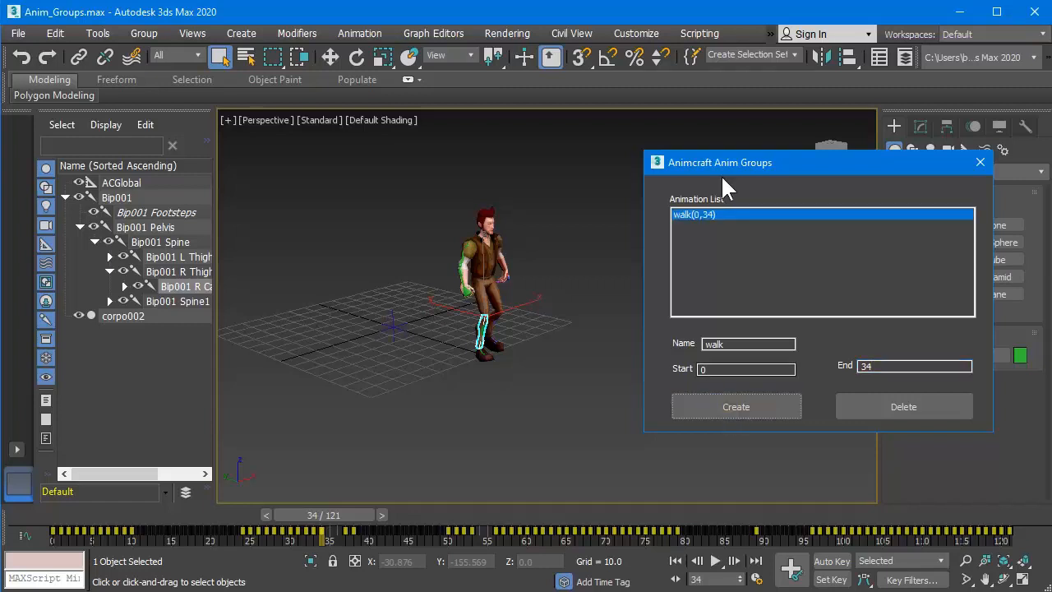
{"action": "left_click_drag", "start_coordinate": [722, 170], "coordinate": [641, 147]}
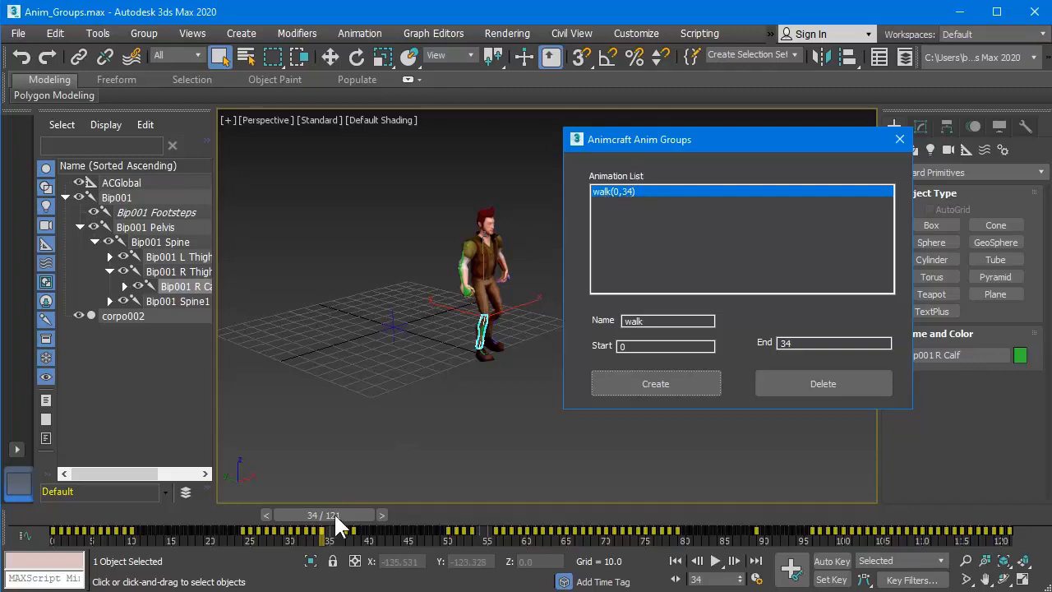
Scrub through the run section of the timeline and set the group's start frame to 36 and end frame to 53.
{"action": "left_click_drag", "start_coordinate": [341, 514], "coordinate": [415, 512]}
{"action": "left_click_drag", "start_coordinate": [624, 148], "coordinate": [736, 132]}
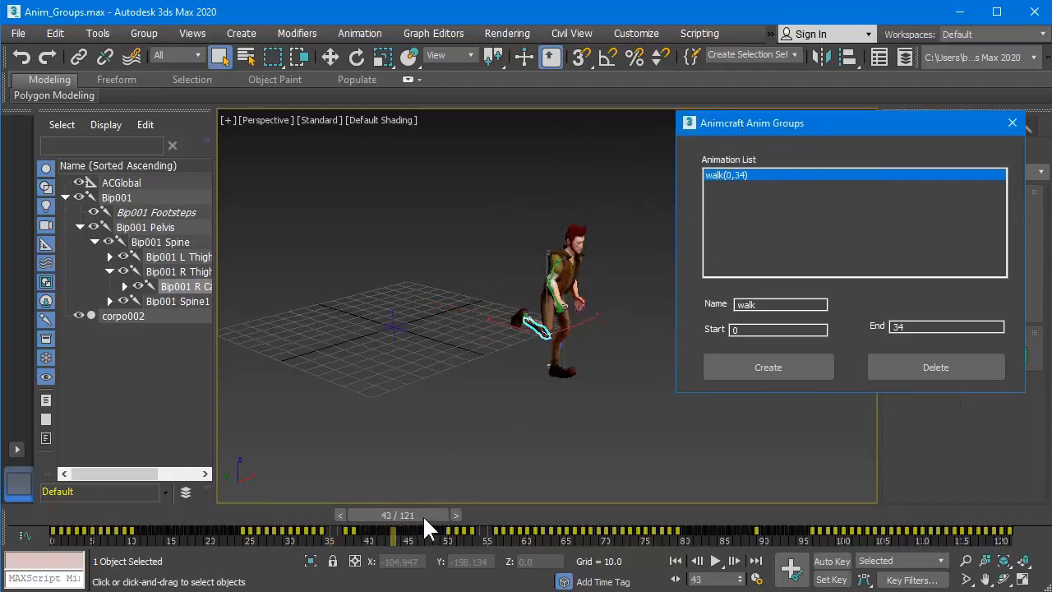
{"action": "left_click_drag", "start_coordinate": [423, 514], "coordinate": [370, 508]}
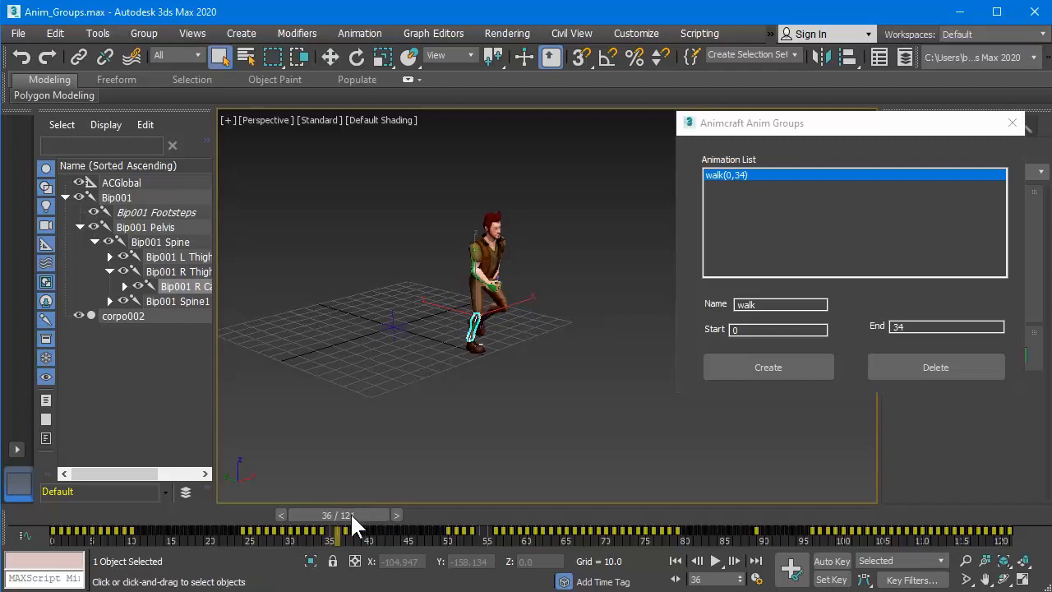
{"action": "left_click_drag", "start_coordinate": [350, 512], "coordinate": [477, 527]}
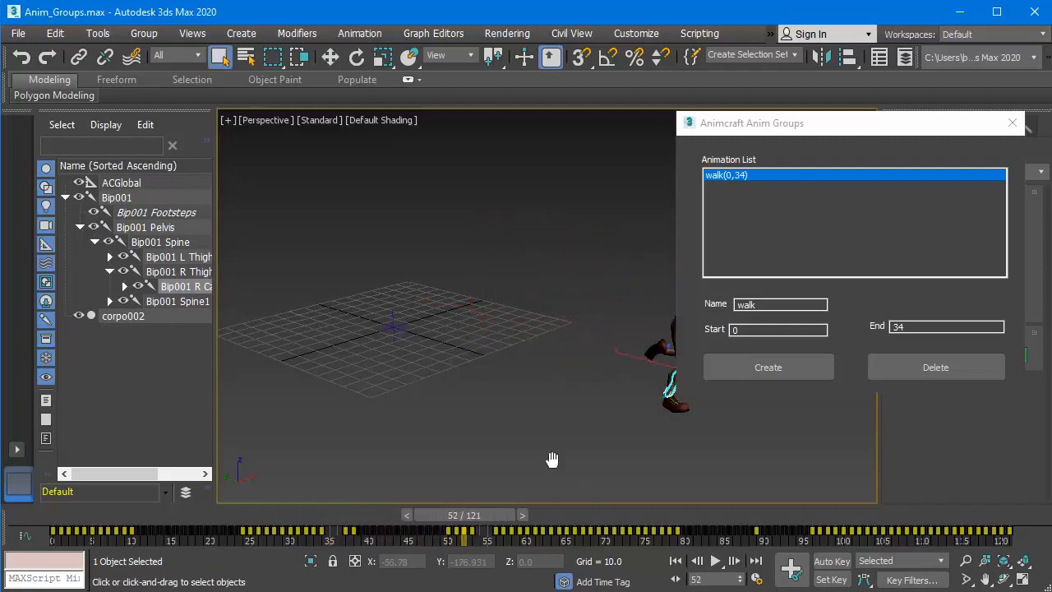
{"action": "middle_click_drag", "start_coordinate": [551, 458], "coordinate": [460, 461]}
{"action": "left_click_drag", "start_coordinate": [474, 518], "coordinate": [492, 512]}
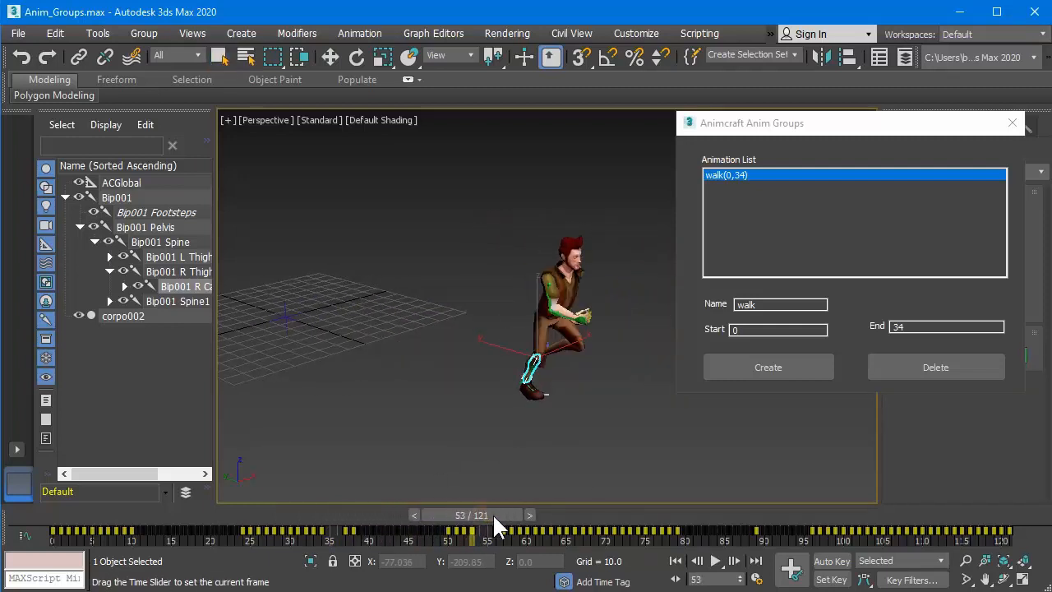
{"action": "left_click", "coordinate": [748, 329]}
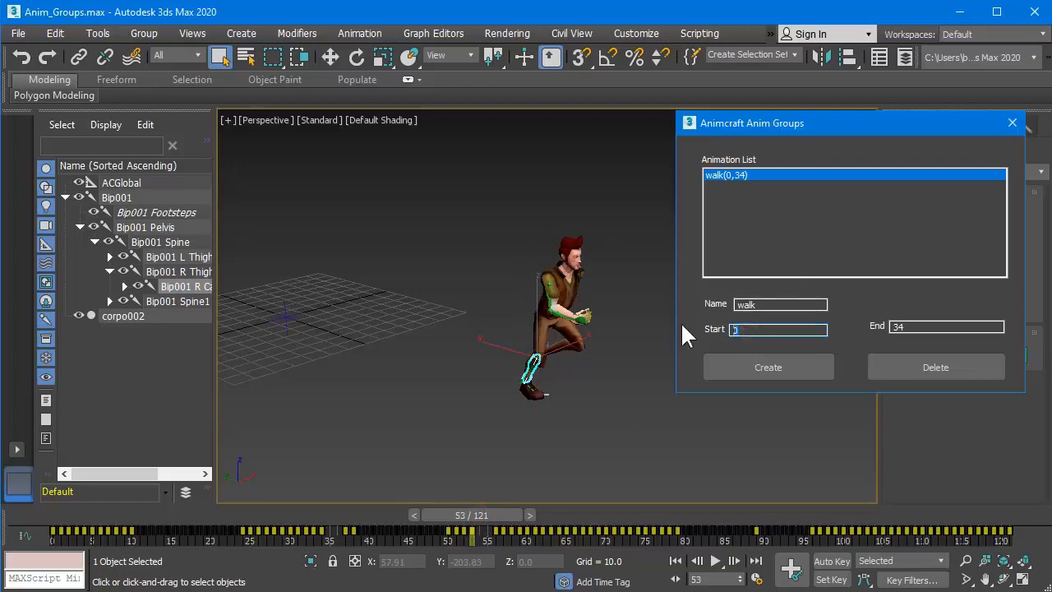
{"action": "type", "text": "36"}
{"action": "double_click", "coordinate": [911, 327]}
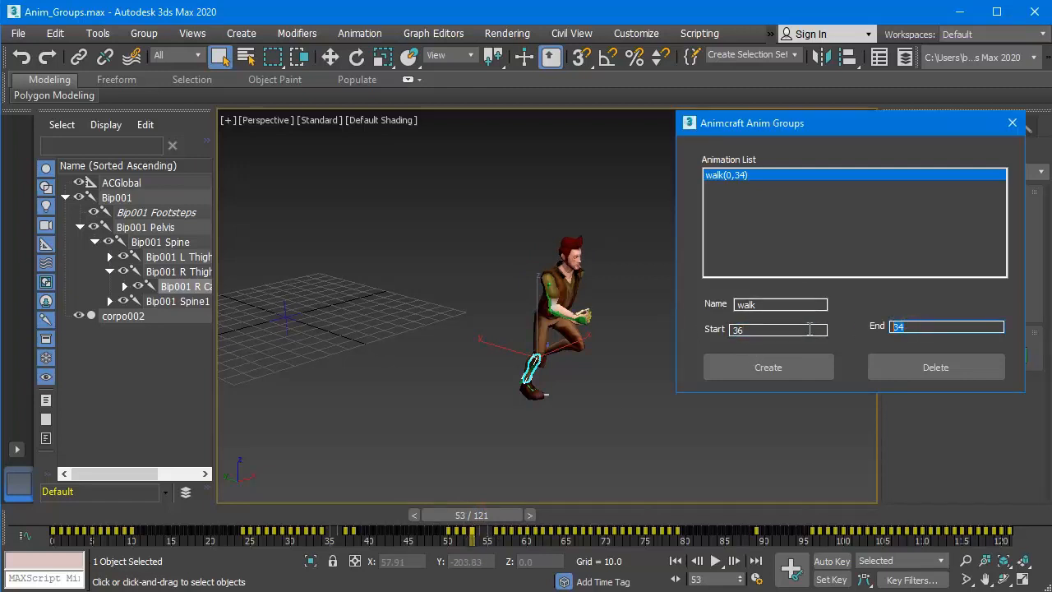
{"action": "type", "text": "53"}
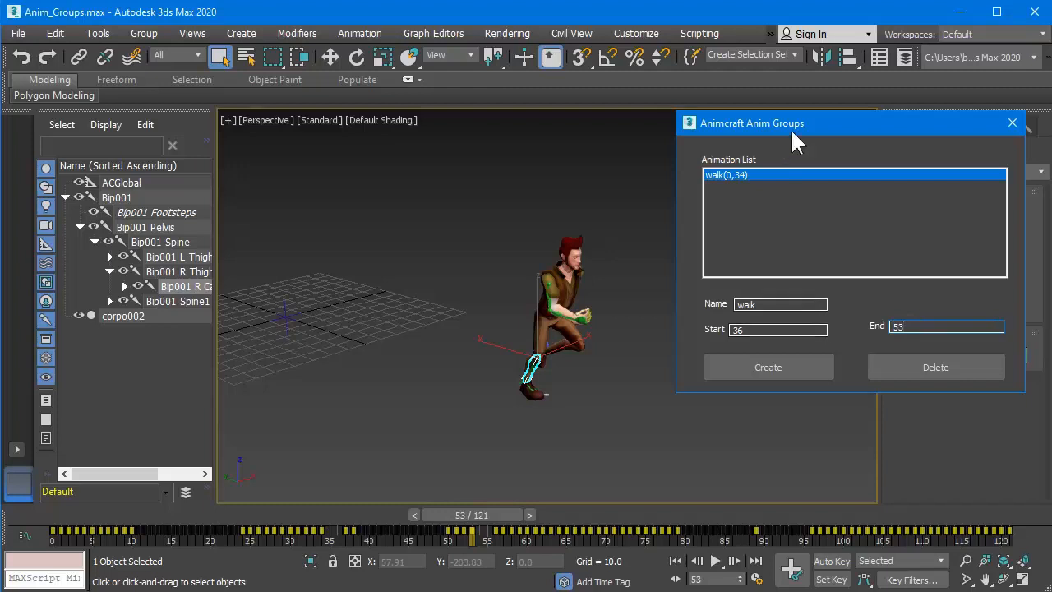
Name the group run and add it to the animation list.
{"action": "left_click_drag", "start_coordinate": [790, 129], "coordinate": [700, 140]}
{"action": "left_click_drag", "start_coordinate": [731, 317], "coordinate": [598, 317]}
{"action": "type", "text": "run"}
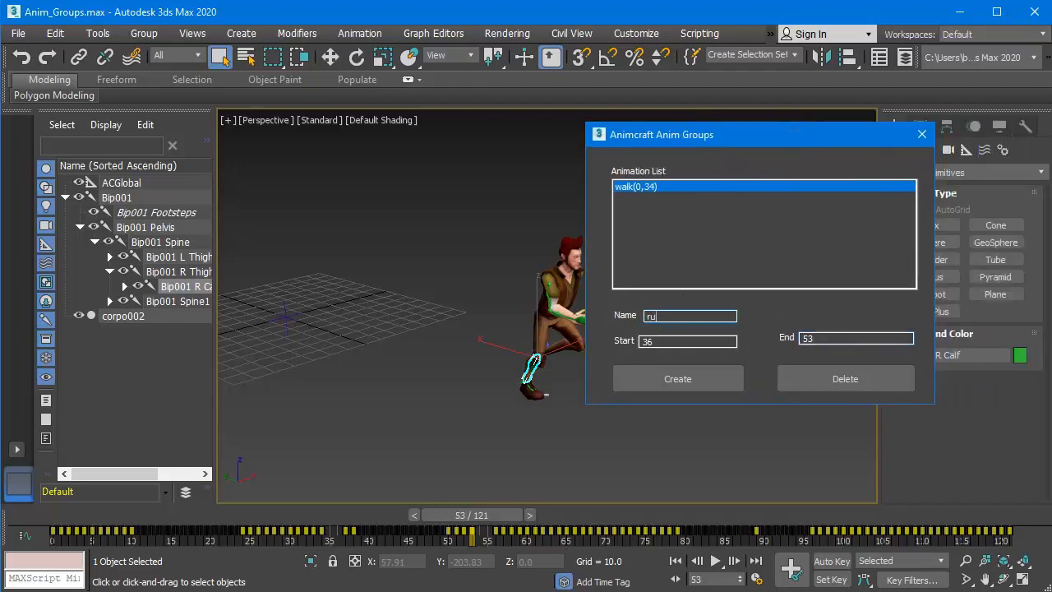
{"action": "left_click", "coordinate": [675, 374]}
{"action": "left_click_drag", "start_coordinate": [690, 138], "coordinate": [731, 131]}
Scrub through the jump section and set the group's start frame to 58 and end frame to 120.
{"action": "middle_click_drag", "start_coordinate": [502, 328], "coordinate": [395, 347], "text": "alt"}
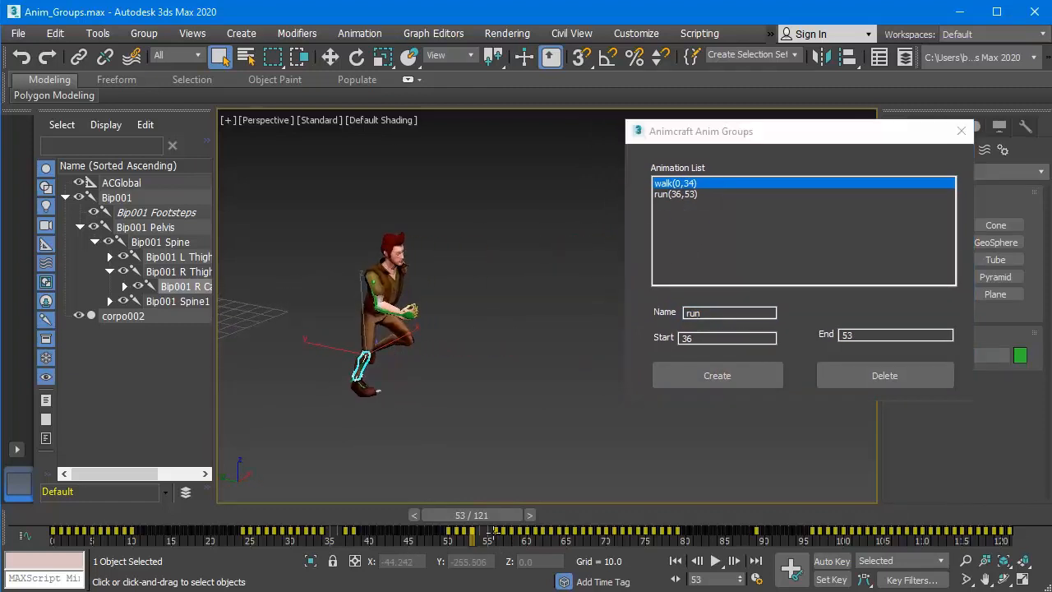
{"action": "left_click_drag", "start_coordinate": [508, 519], "coordinate": [544, 510]}
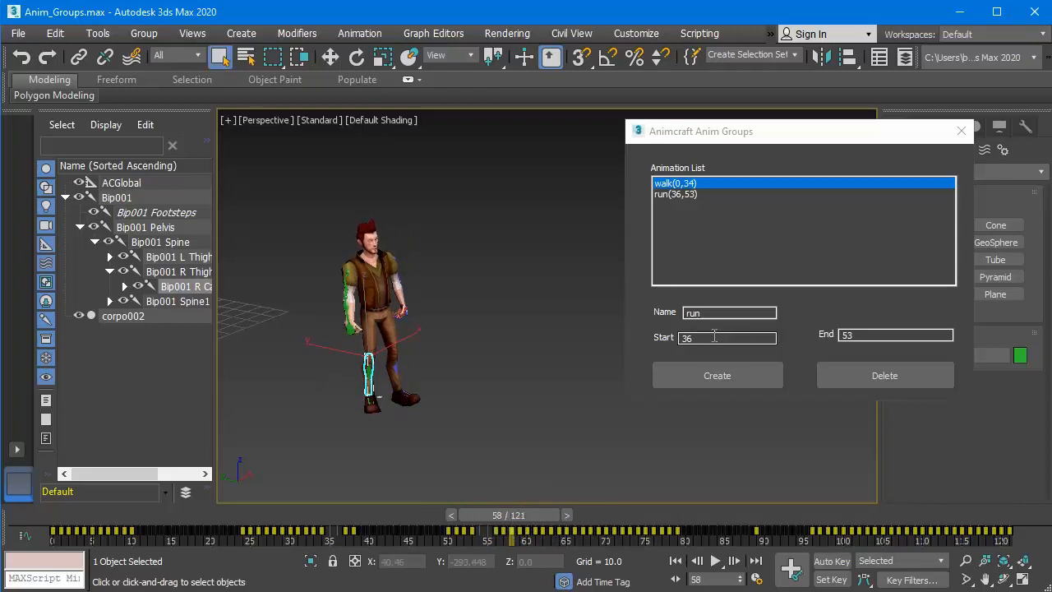
{"action": "double_click", "coordinate": [687, 337]}
{"action": "type", "text": "58"}
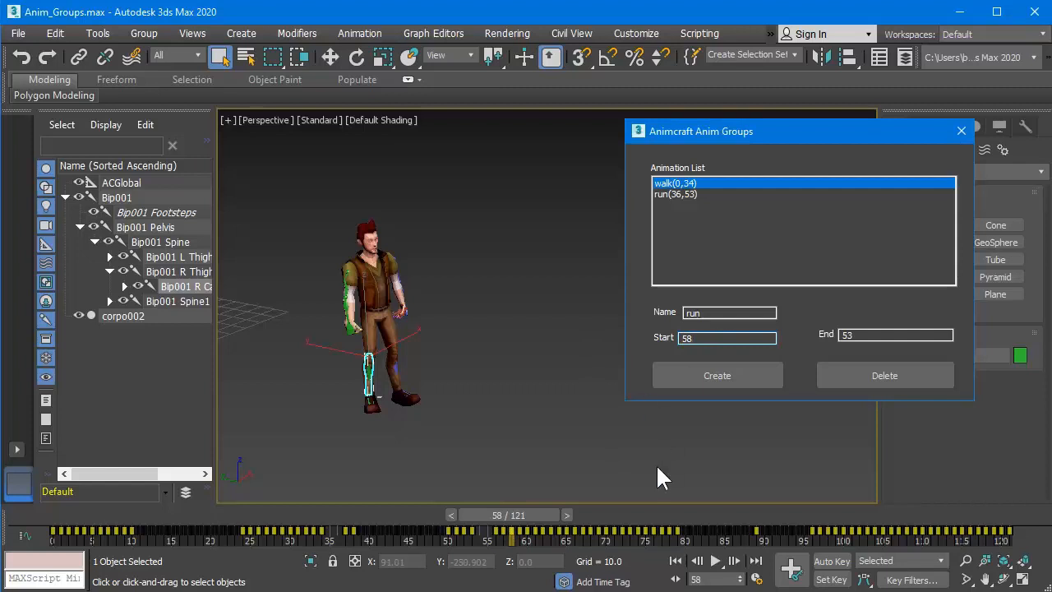
{"action": "left_click_drag", "start_coordinate": [516, 514], "coordinate": [991, 531]}
{"action": "double_click", "coordinate": [846, 335]}
{"action": "type", "text": "120"}
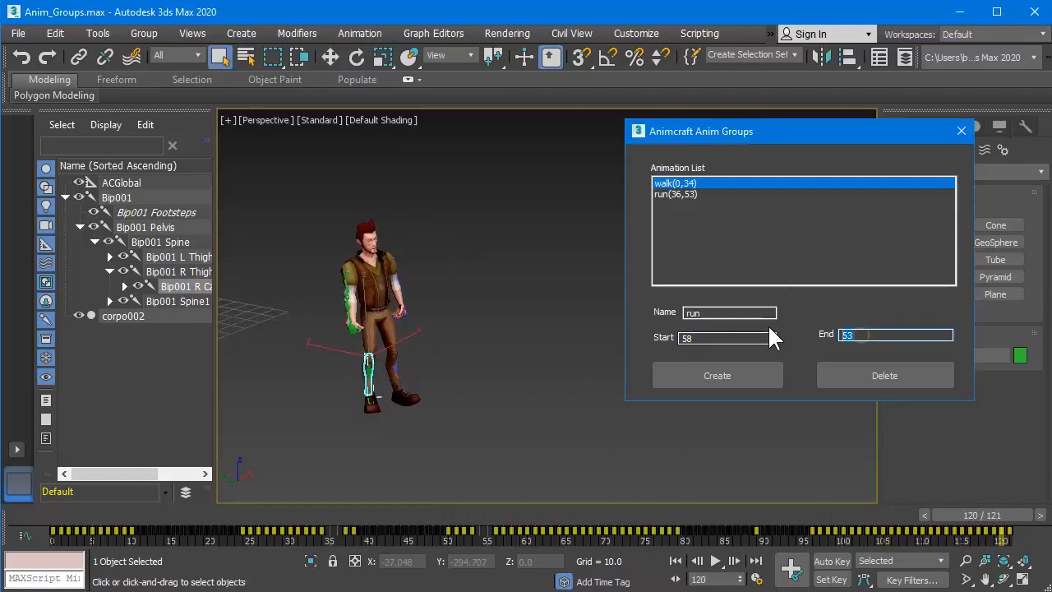
Name the group jump1, add it to the animation list and close the Animcraft Anim Groups dialog.
{"action": "double_click", "coordinate": [707, 312]}
{"action": "type", "text": "jump1"}
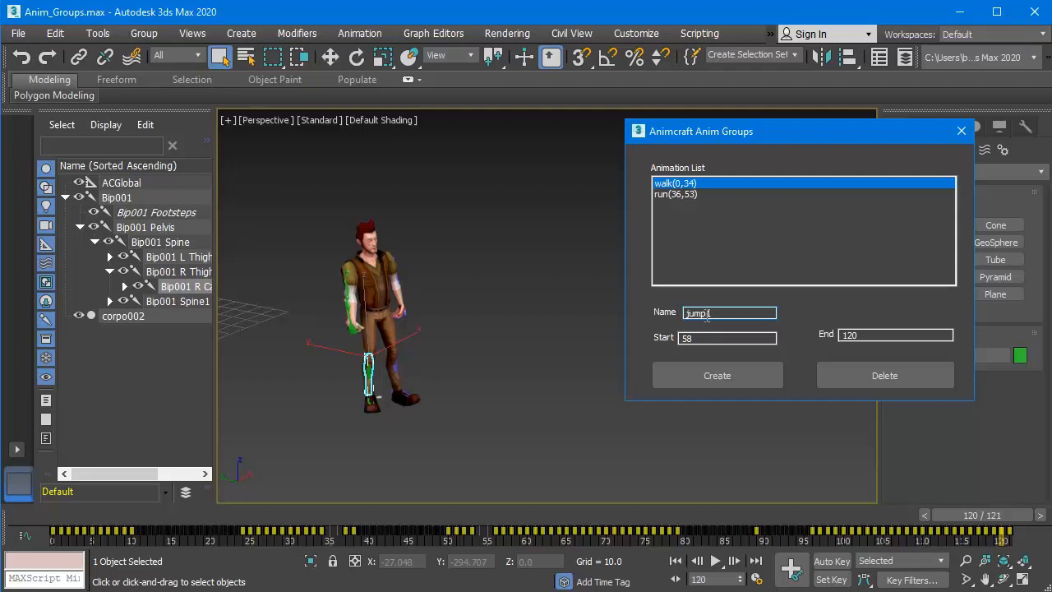
{"action": "left_click_drag", "start_coordinate": [794, 130], "coordinate": [732, 125]}
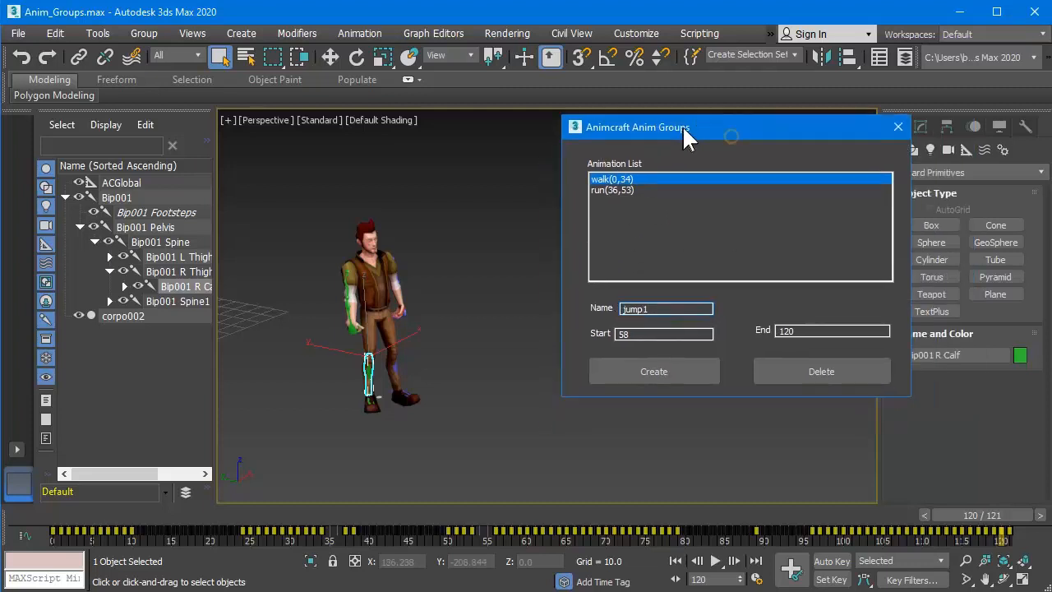
{"action": "left_click", "coordinate": [661, 368]}
{"action": "left_click_drag", "start_coordinate": [668, 125], "coordinate": [670, 171]}
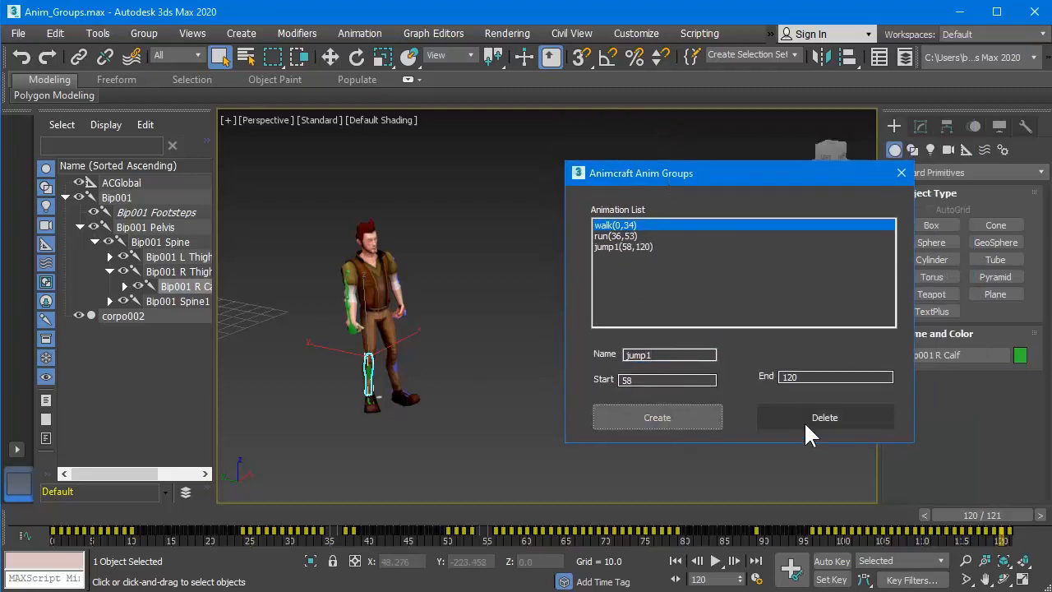
{"action": "left_click_drag", "start_coordinate": [784, 178], "coordinate": [595, 179]}
{"action": "left_click", "coordinate": [705, 182]}
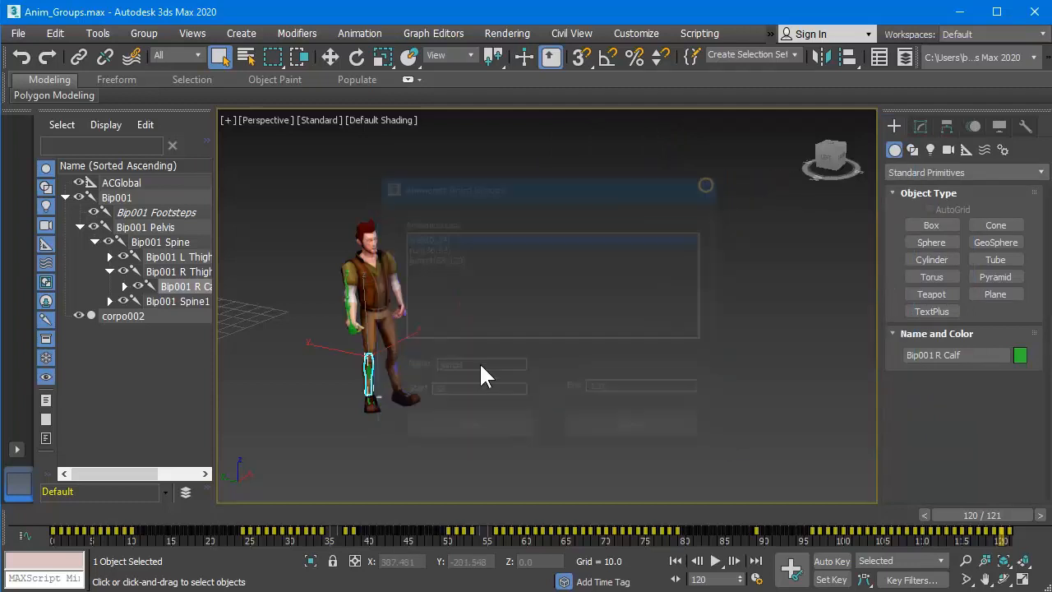
Bring the character into clear view and start the Animcraft anim data export.
{"action": "middle_click_drag", "start_coordinate": [447, 367], "coordinate": [655, 369]}
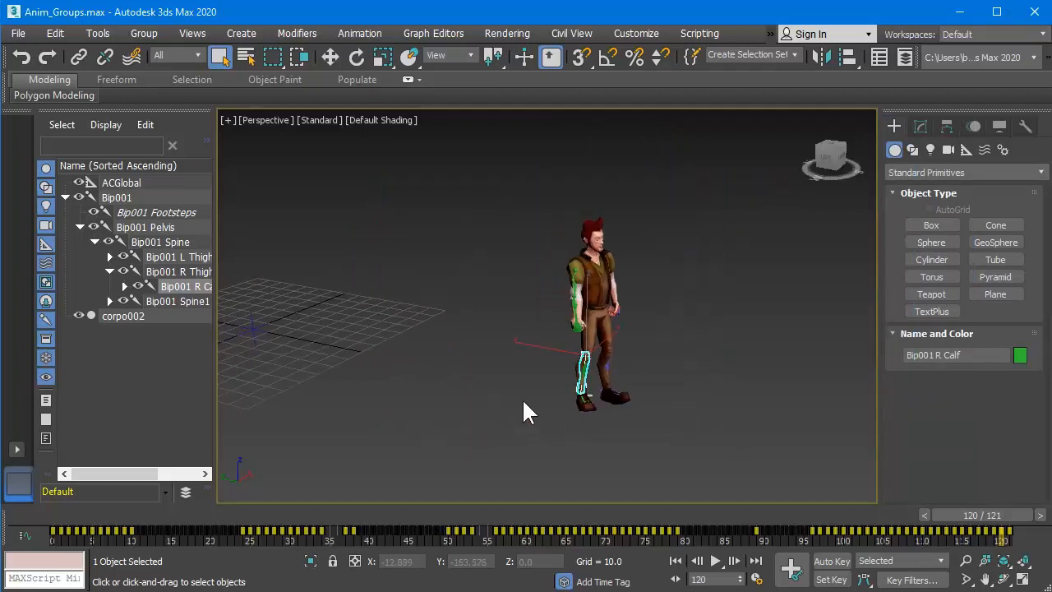
{"action": "left_click", "coordinate": [772, 33]}
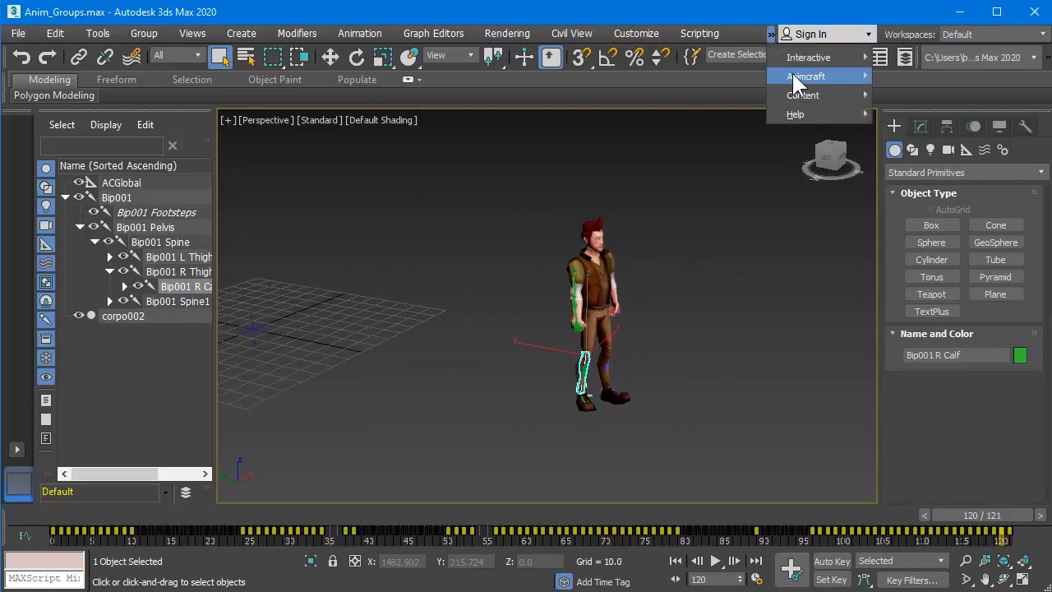
{"action": "mouse_move", "coordinate": [839, 74]}
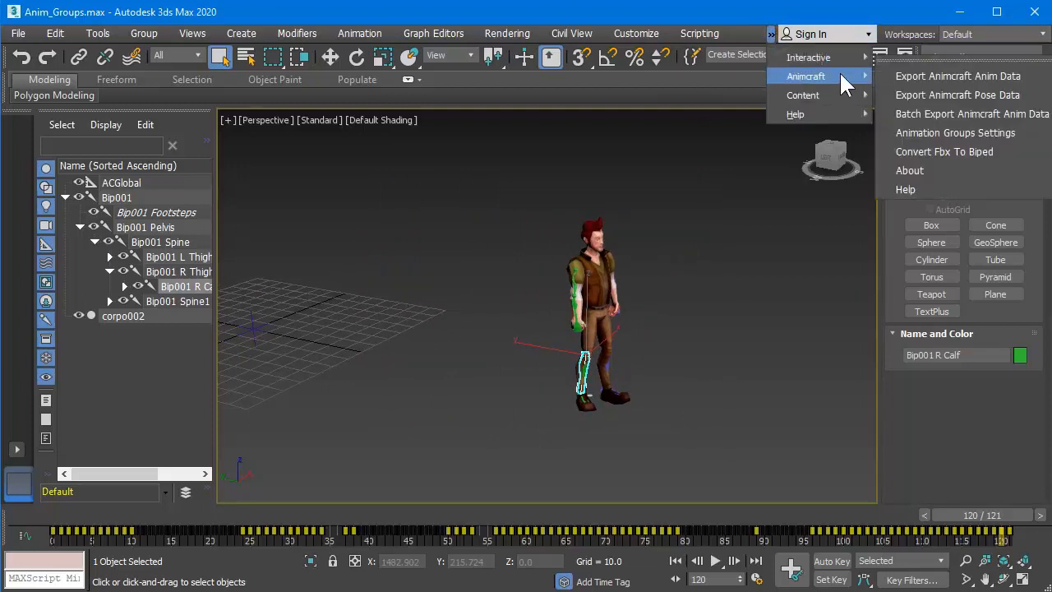
{"action": "left_click", "coordinate": [958, 76]}
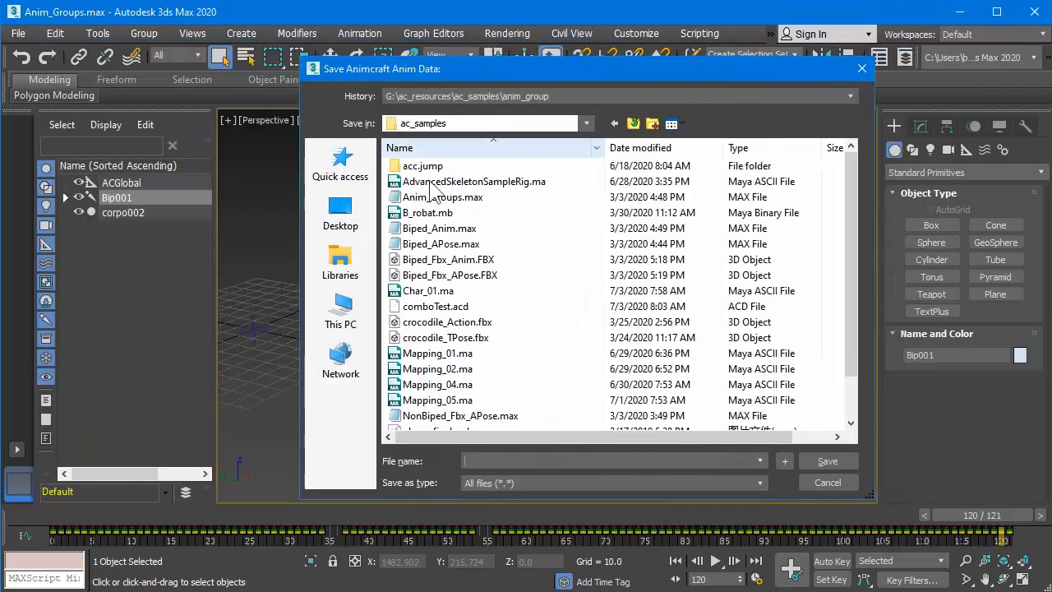
Create a new folder named anim_grp inside ac_samples for the exported animation data.
{"action": "scroll", "coordinate": [720, 386], "scroll_direction": "down", "scroll_amount": 1}
{"action": "scroll", "coordinate": [838, 251], "scroll_direction": "up", "scroll_amount": 1}
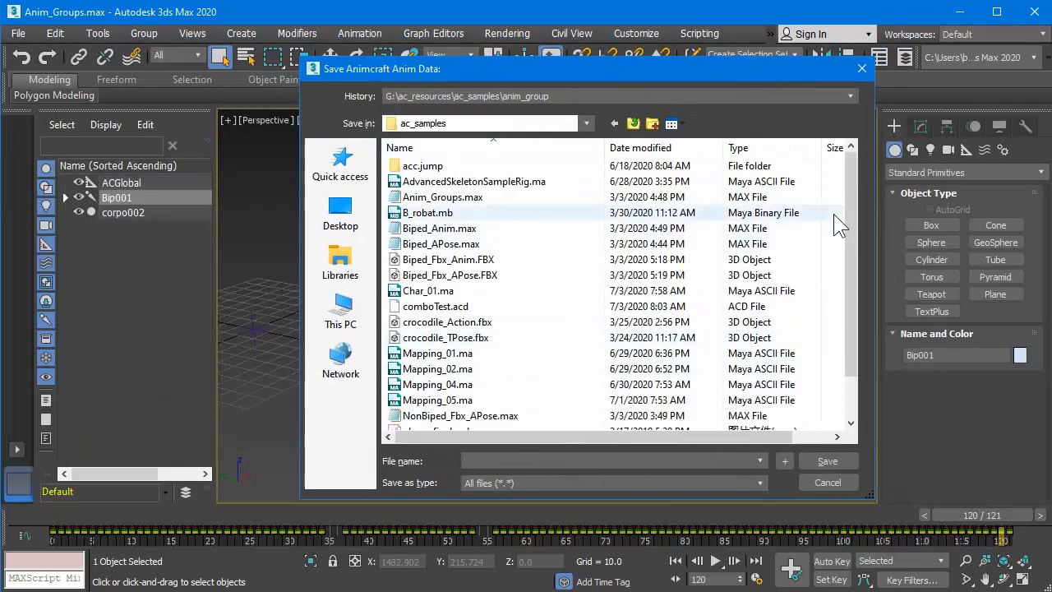
{"action": "scroll", "coordinate": [834, 216], "scroll_direction": "down", "scroll_amount": 1}
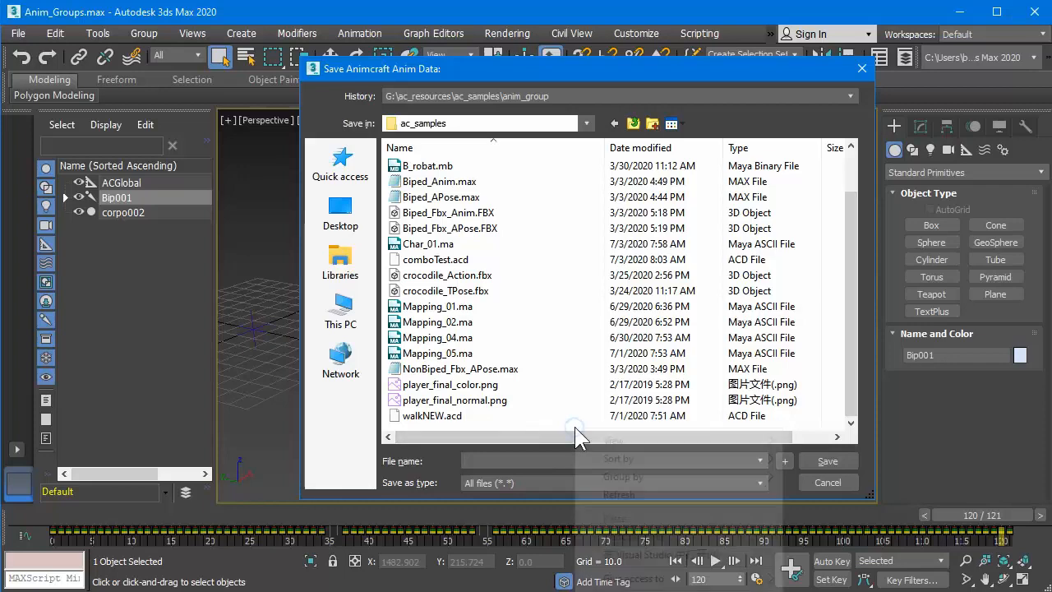
{"action": "scroll", "coordinate": [575, 428], "scroll_direction": "up", "scroll_amount": 1}
{"action": "right_click", "coordinate": [574, 428]}
{"action": "left_click", "coordinate": [619, 63]}
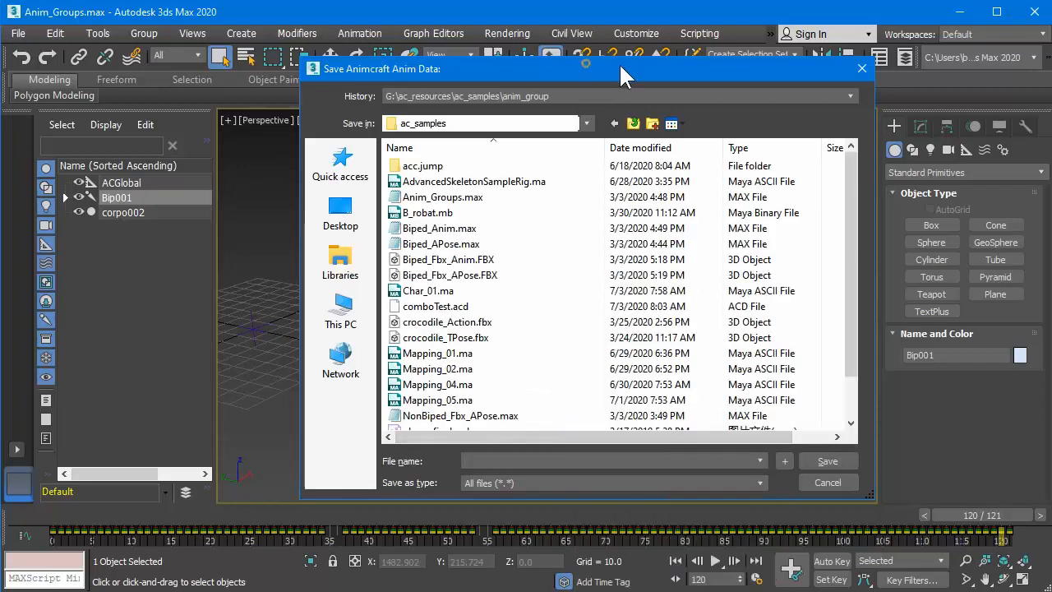
{"action": "left_click_drag", "start_coordinate": [619, 63], "coordinate": [485, 8]}
{"action": "scroll", "coordinate": [665, 348], "scroll_direction": "down", "scroll_amount": 1}
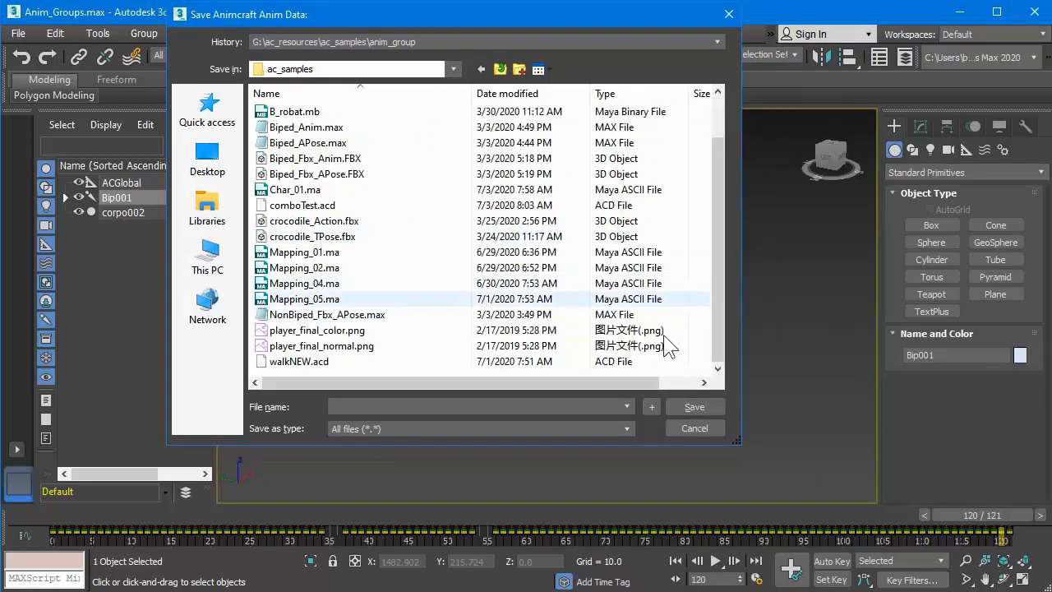
{"action": "right_click", "coordinate": [605, 374]}
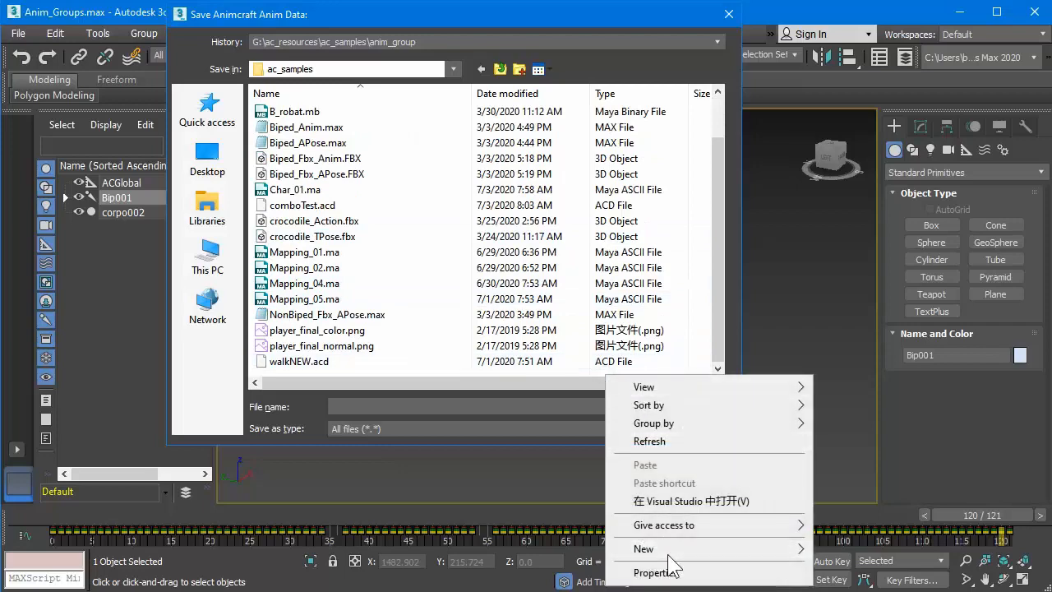
{"action": "mouse_move", "coordinate": [665, 549]}
{"action": "left_click", "coordinate": [851, 306]}
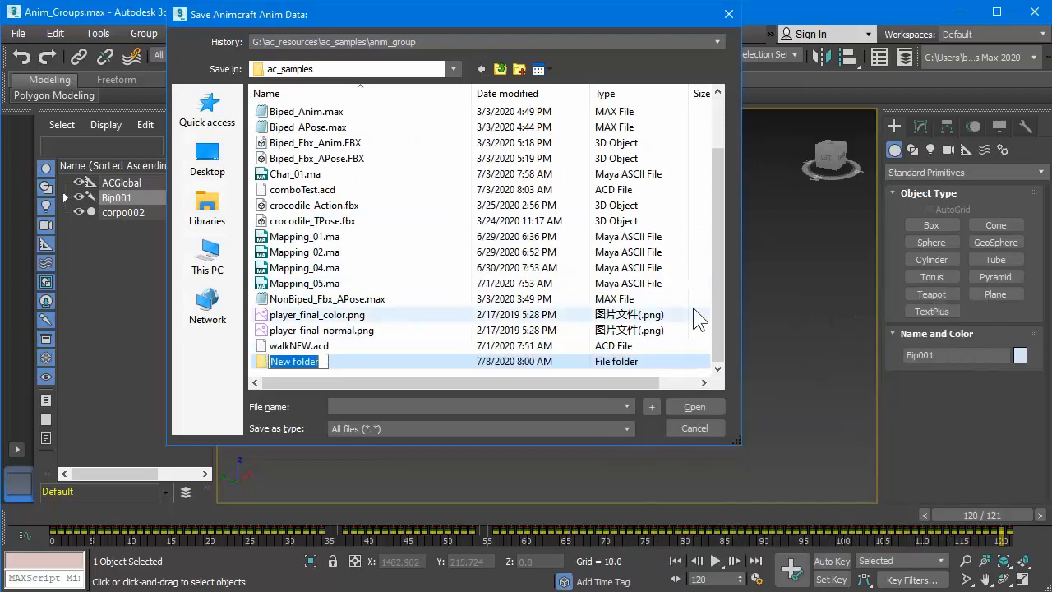
{"action": "type", "text": "anim_gr"}
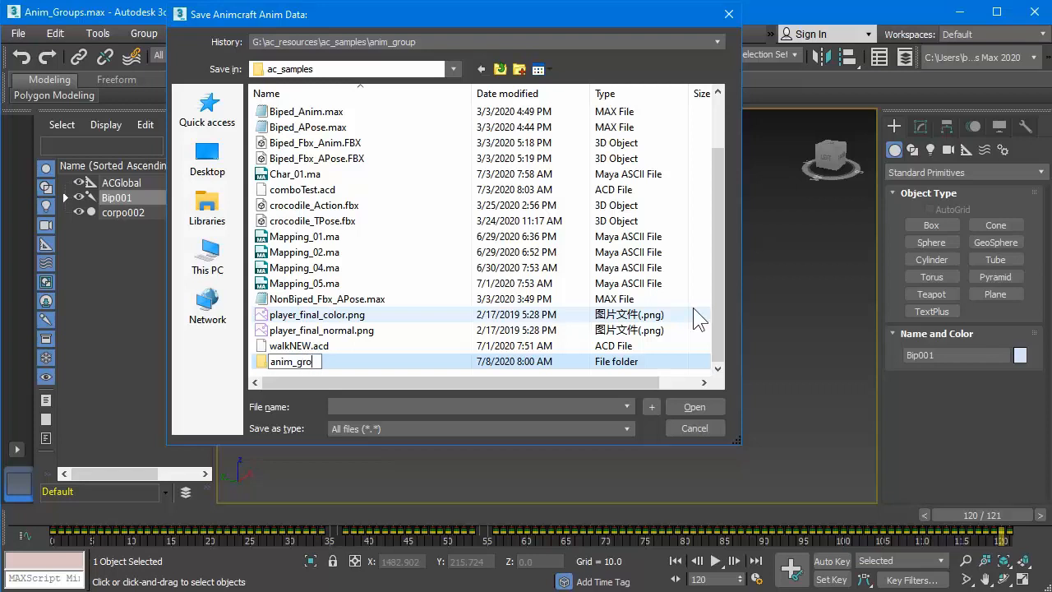
{"action": "type", "text": "p"}
{"action": "left_click", "coordinate": [323, 365]}
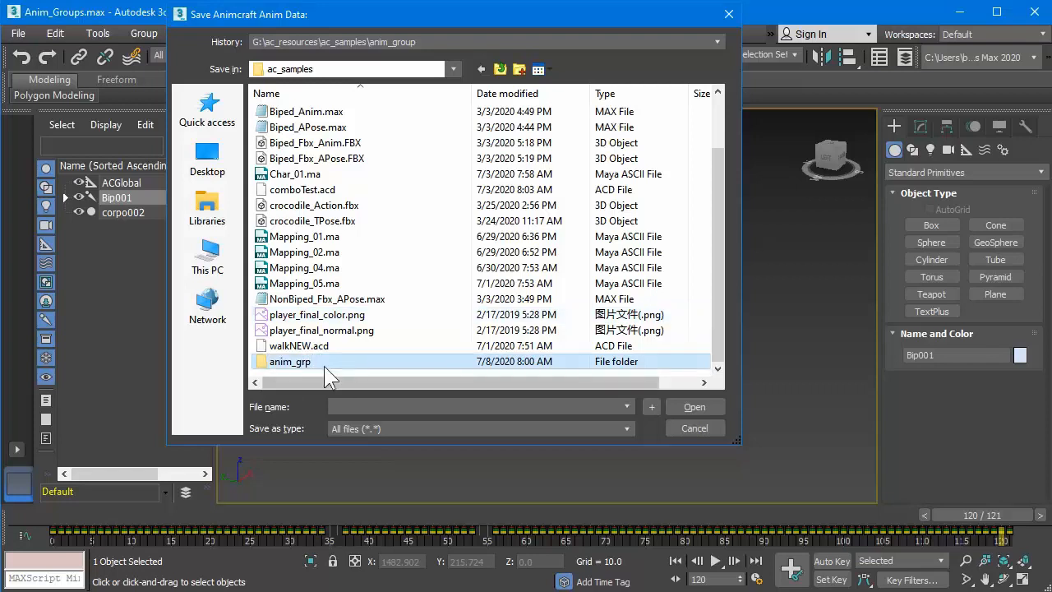
Open the anim_grp folder and save the export there under the file name group.
{"action": "double_click", "coordinate": [301, 368]}
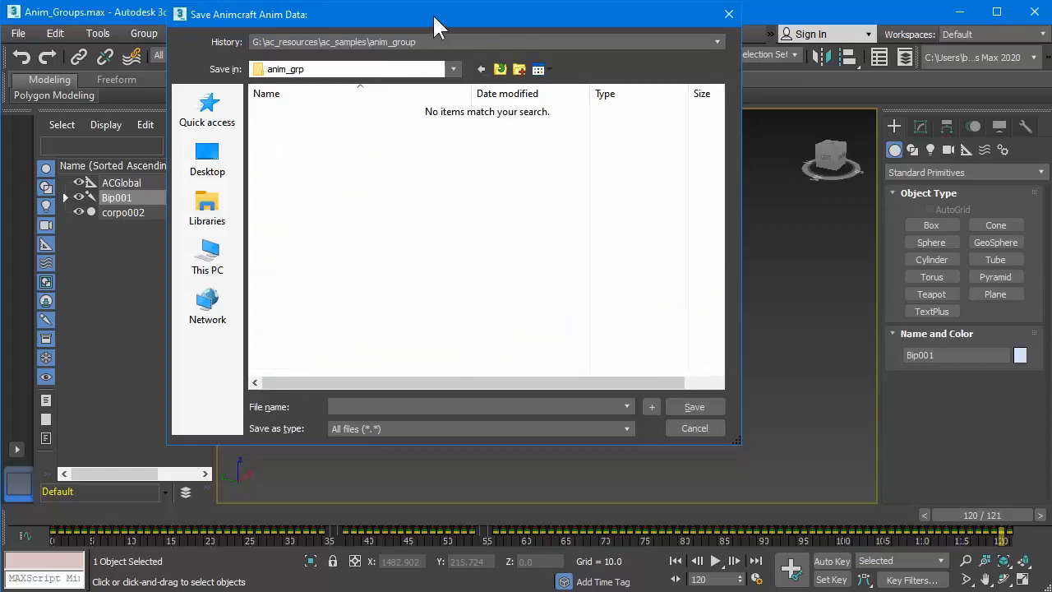
{"action": "left_click_drag", "start_coordinate": [433, 13], "coordinate": [535, 65]}
{"action": "left_click", "coordinate": [477, 457]}
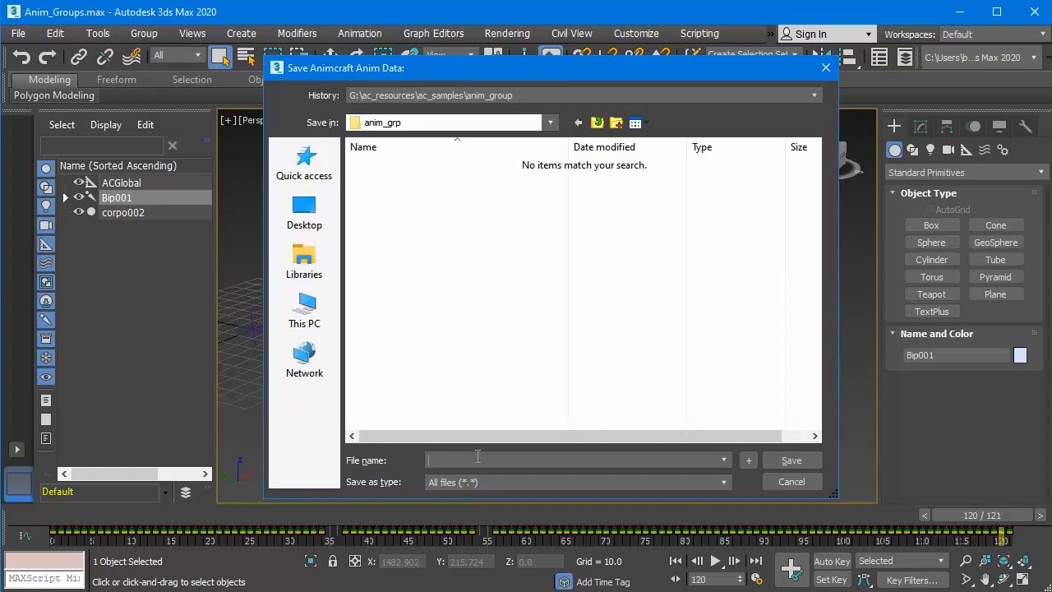
{"action": "left_click", "coordinate": [773, 457]}
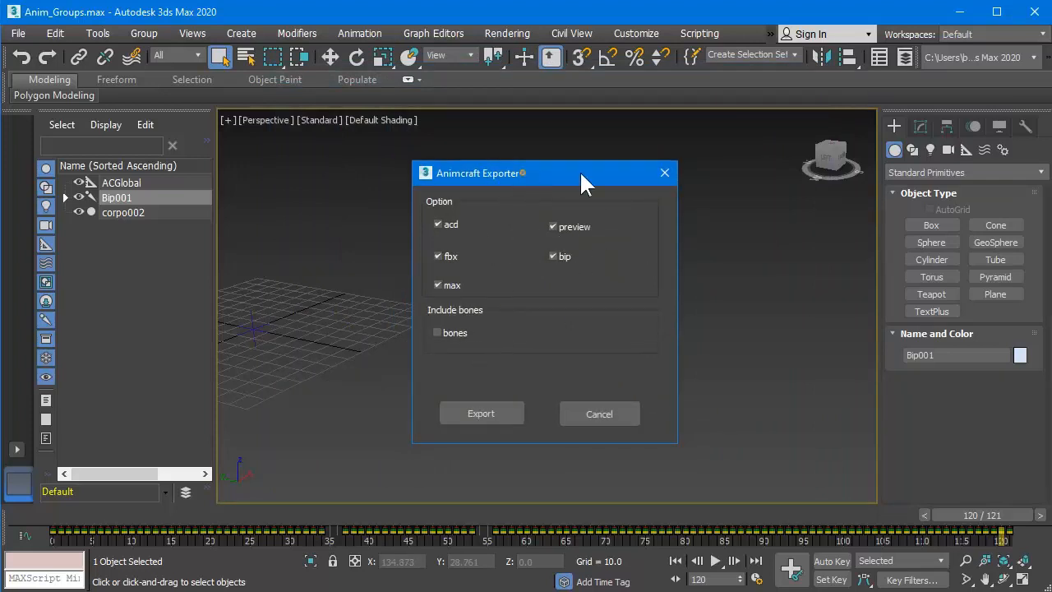
Export the animation groups with the acd, fbx, max, preview and bip options on and bones left out.
{"action": "left_click_drag", "start_coordinate": [581, 173], "coordinate": [515, 155]}
{"action": "left_click", "coordinate": [463, 392]}
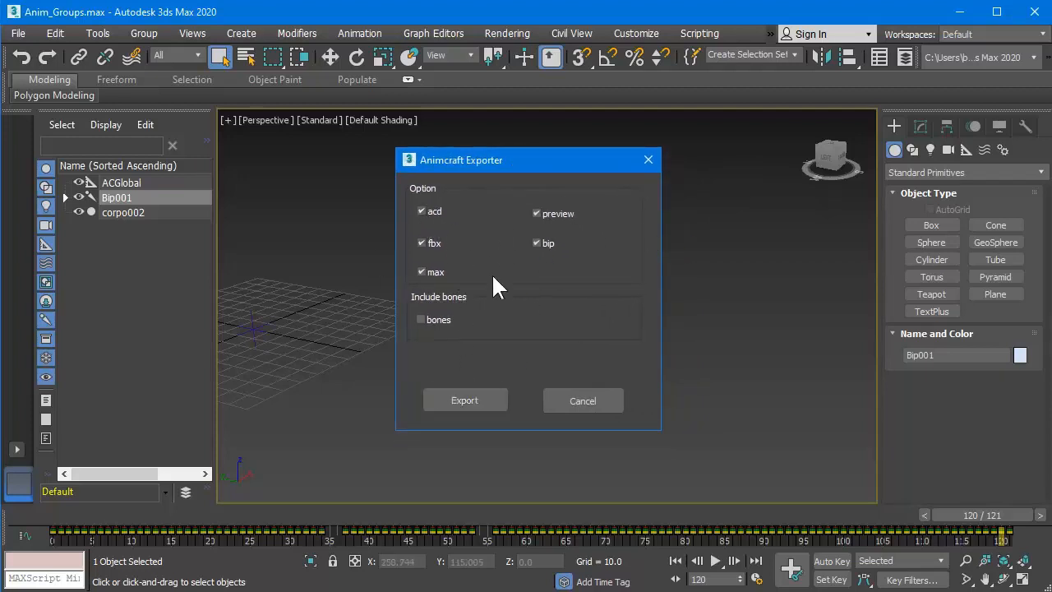
{"action": "left_click", "coordinate": [464, 399]}
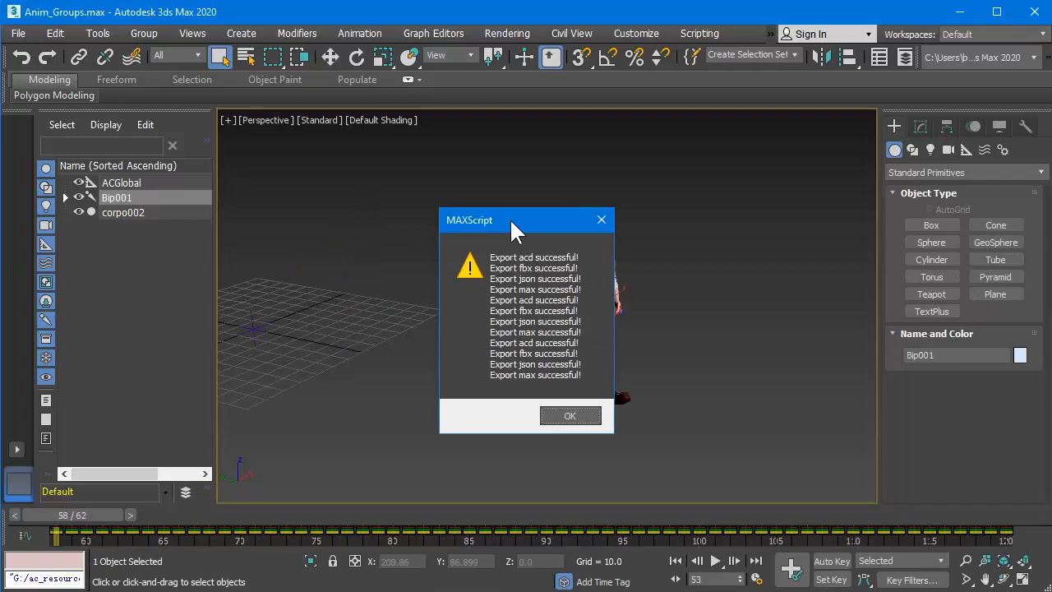
{"action": "left_click_drag", "start_coordinate": [517, 223], "coordinate": [479, 192]}
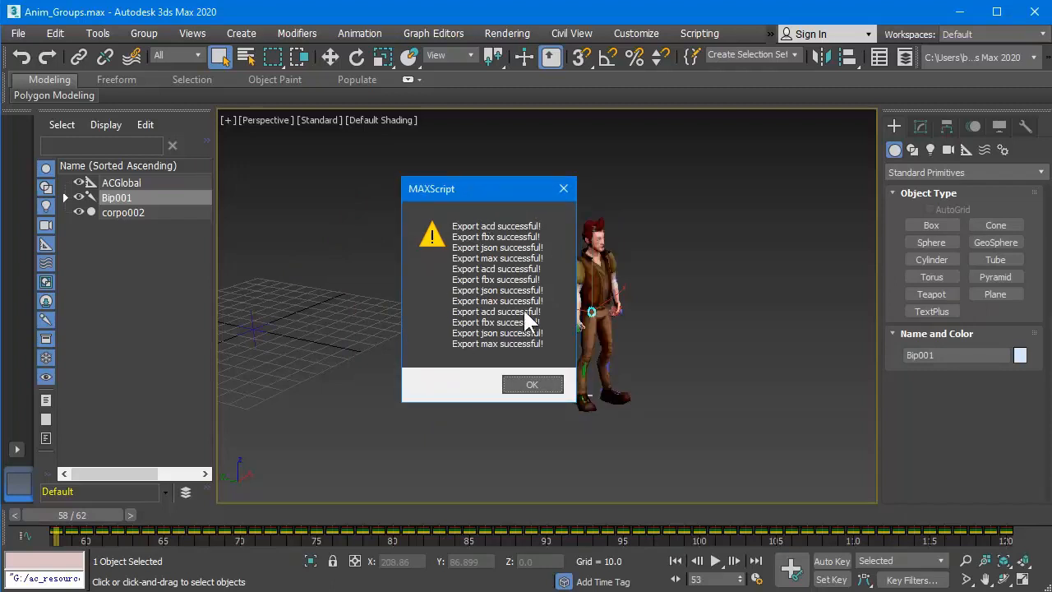
{"action": "left_click", "coordinate": [524, 386]}
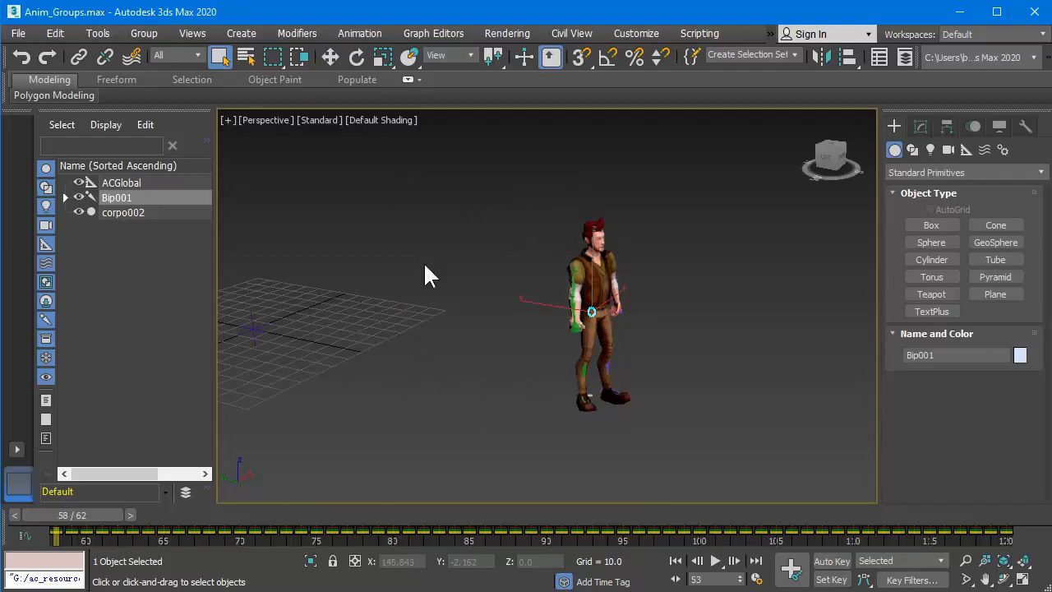
Switch to File Explorer, open G:\ac_resources\ac_samples\anim_grp and select the exported group folders.
{"action": "key", "text": "super+e"}
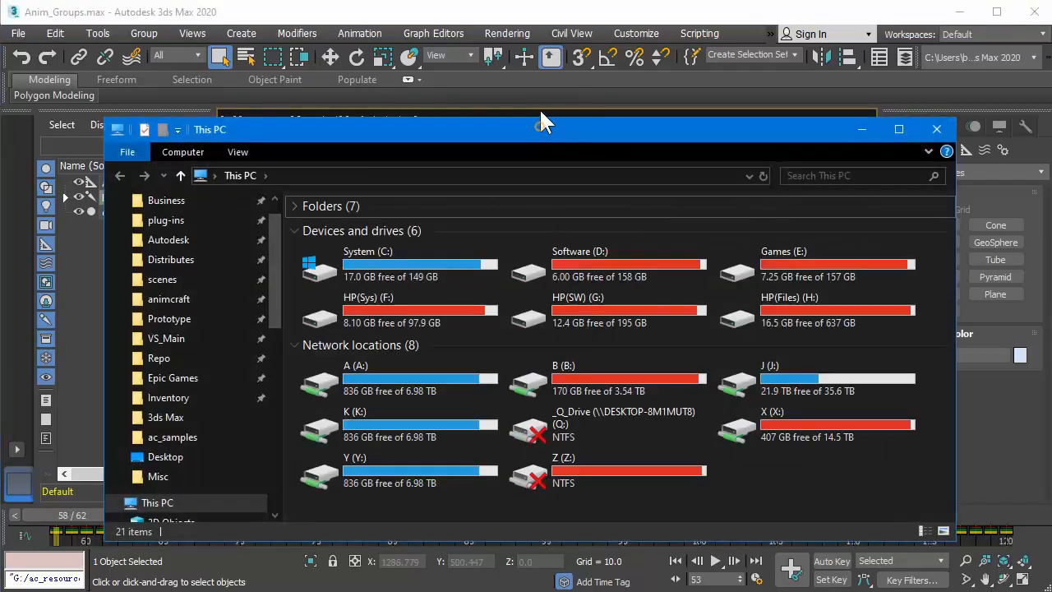
{"action": "left_click", "coordinate": [510, 160]}
{"action": "type", "text": "g:\\ac_resources"}
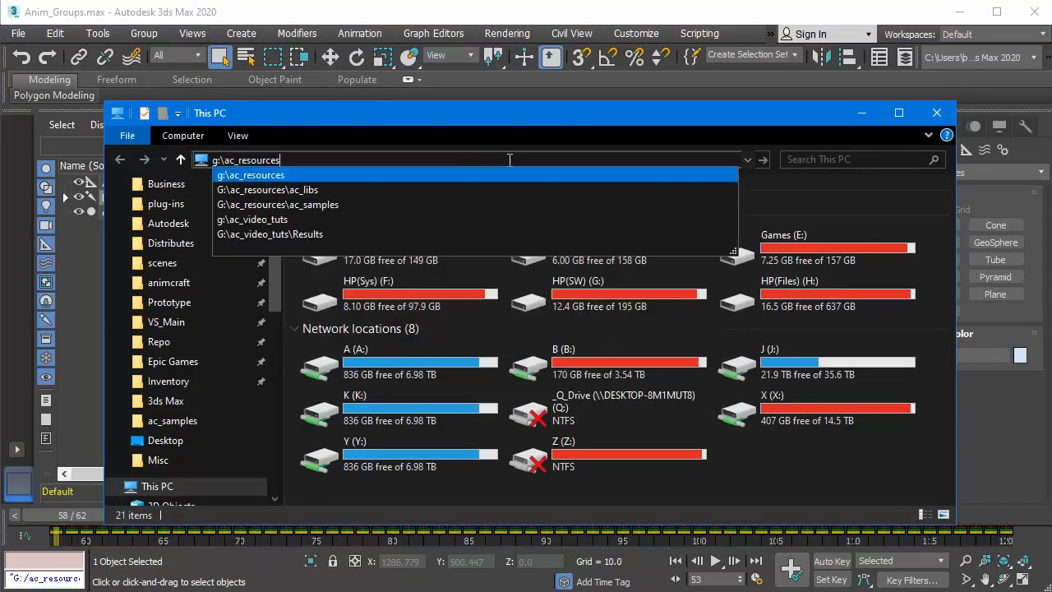
{"action": "key", "text": "Return"}
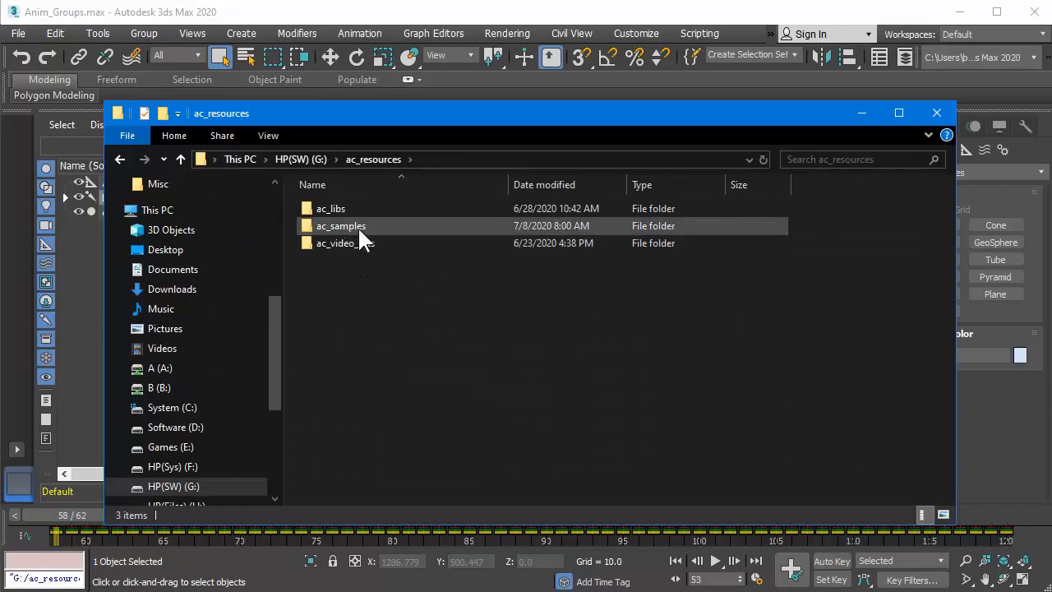
{"action": "double_click", "coordinate": [360, 222]}
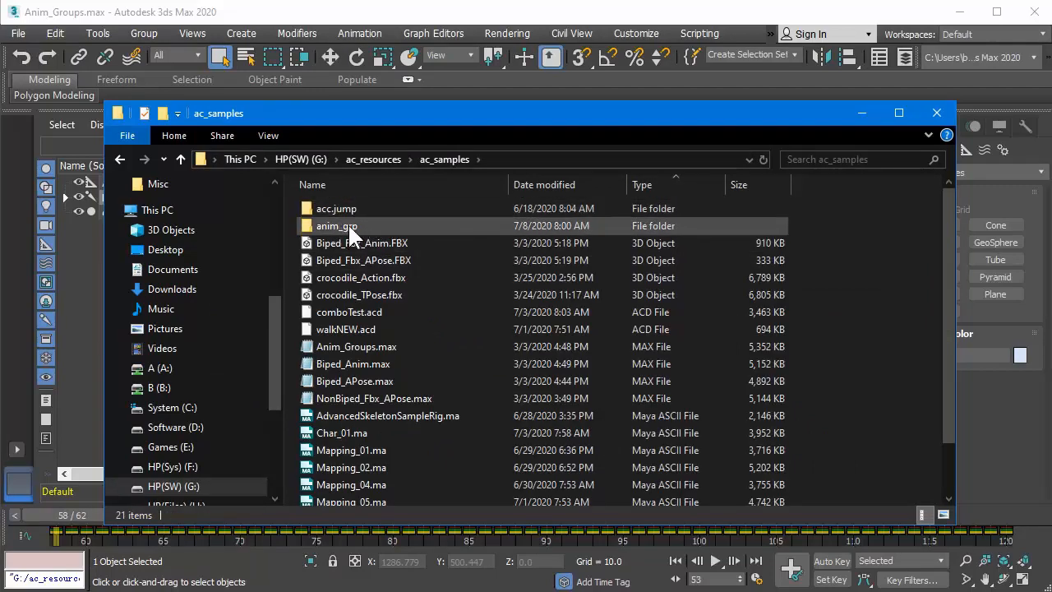
{"action": "double_click", "coordinate": [349, 226]}
{"action": "left_click_drag", "start_coordinate": [458, 305], "coordinate": [367, 206]}
{"action": "right_click", "coordinate": [457, 324]}
{"action": "left_click", "coordinate": [388, 285]}
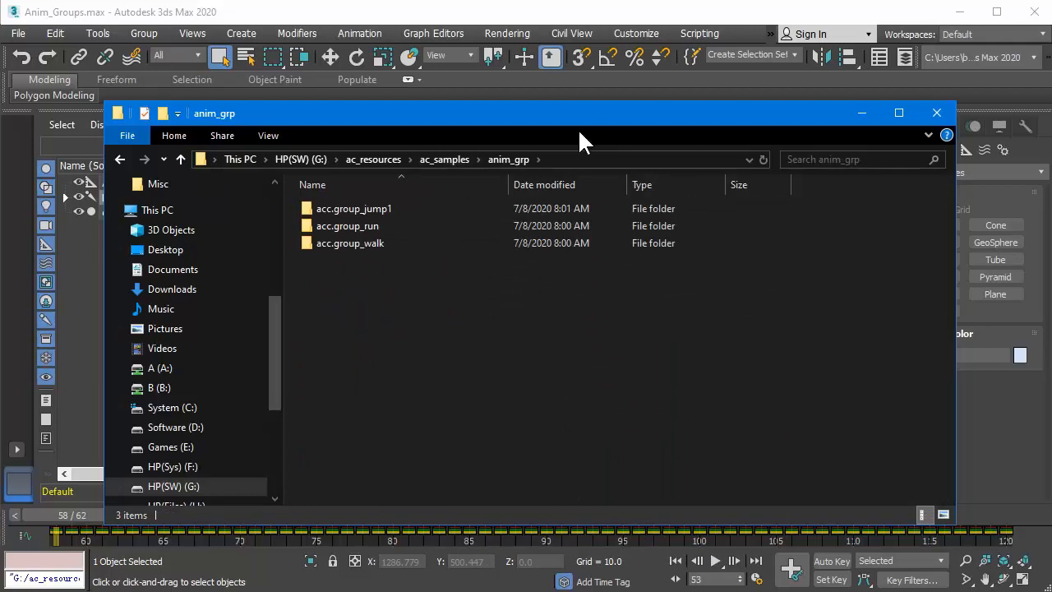
{"action": "left_click_drag", "start_coordinate": [587, 120], "coordinate": [569, 106]}
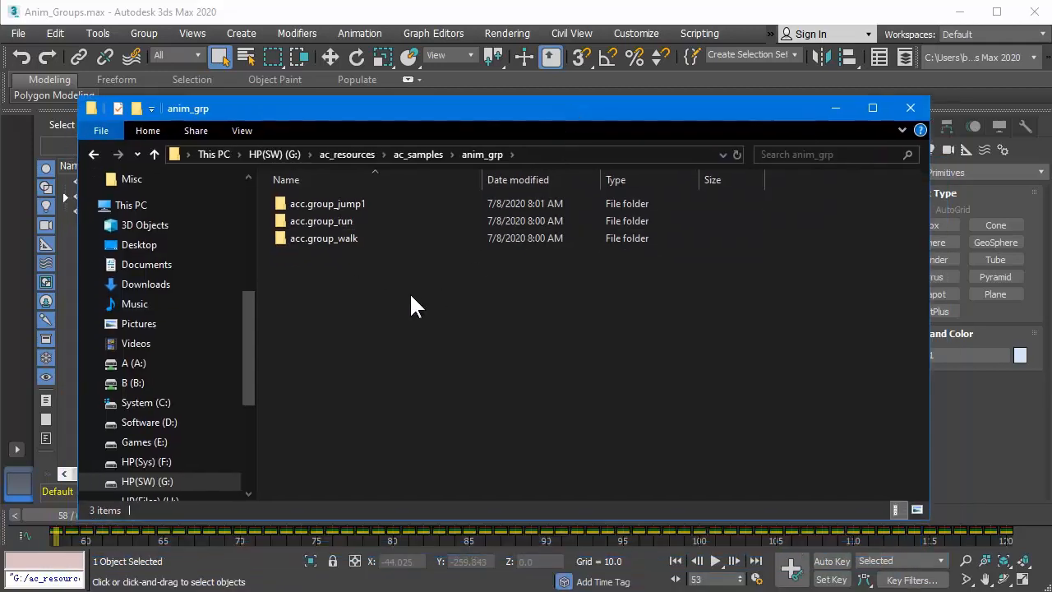
{"action": "key", "text": "ctrl+a"}
Switch to Animcraft, select the new_exp library folder and open its location on disk.
{"action": "left_click", "coordinate": [365, 282]}
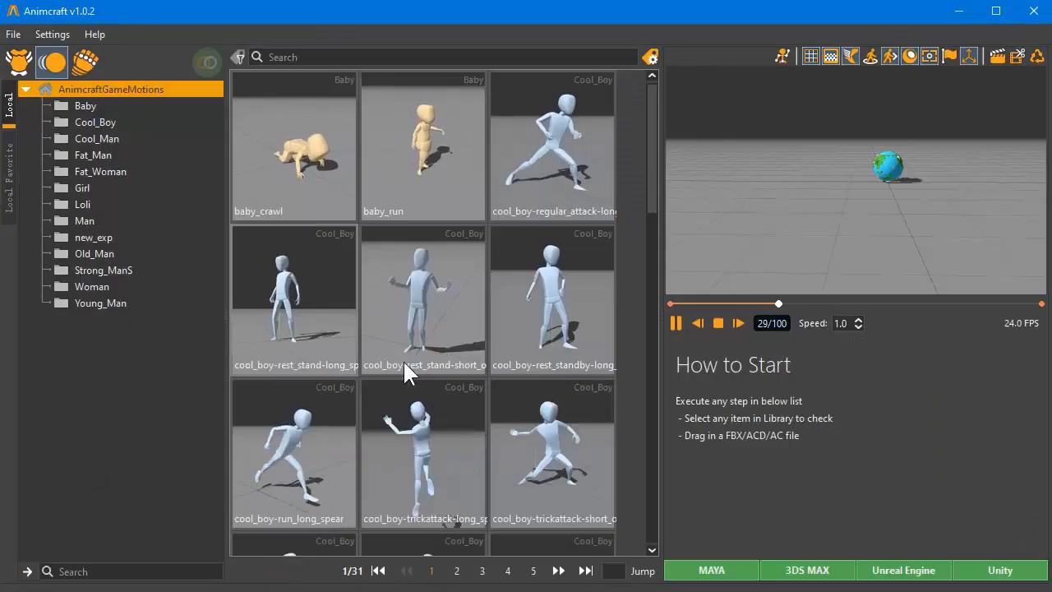
{"action": "left_click", "coordinate": [108, 235]}
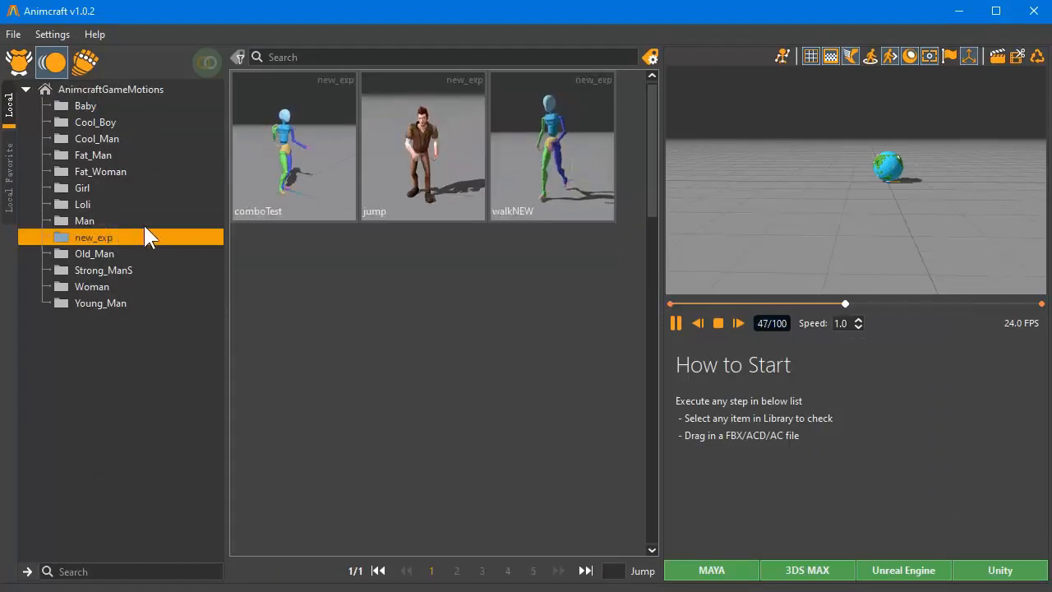
{"action": "right_click", "coordinate": [115, 234]}
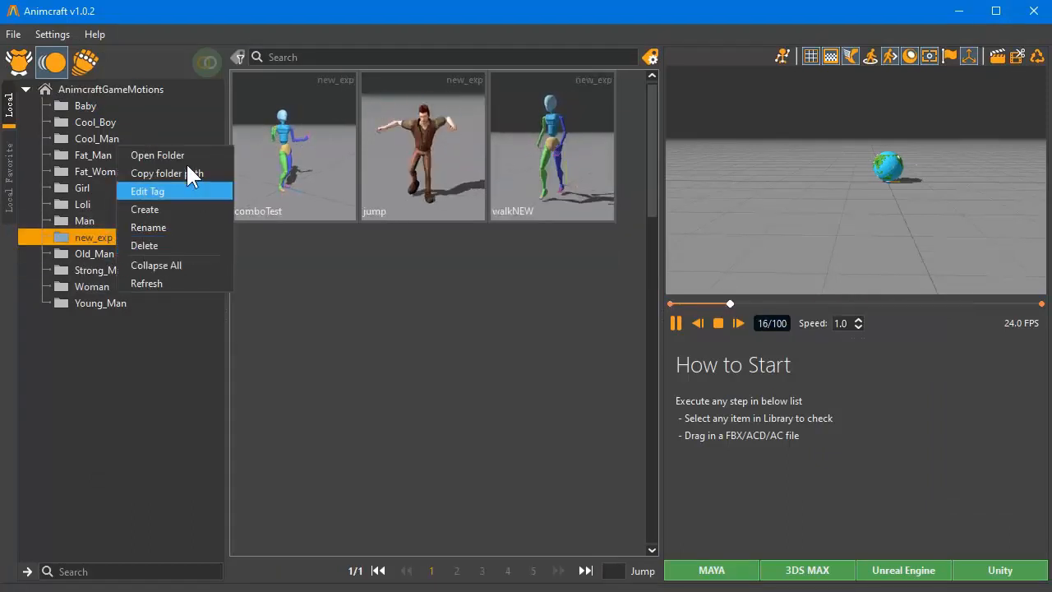
{"action": "left_click", "coordinate": [189, 154]}
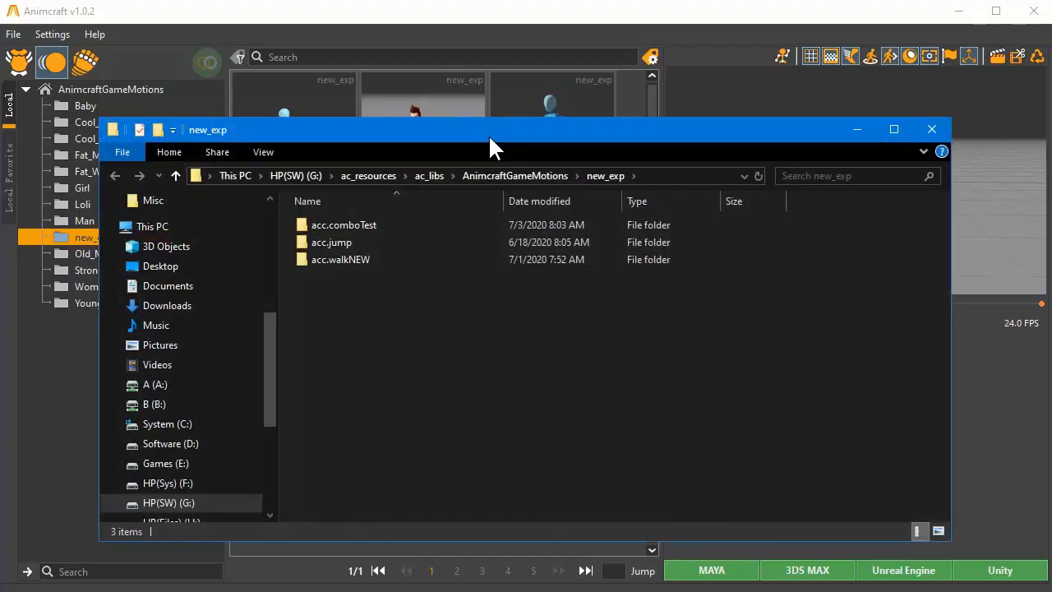
Copy the three exported group folders from anim_grp and paste them into the new_exp library folder.
{"action": "left_click_drag", "start_coordinate": [488, 134], "coordinate": [420, 52]}
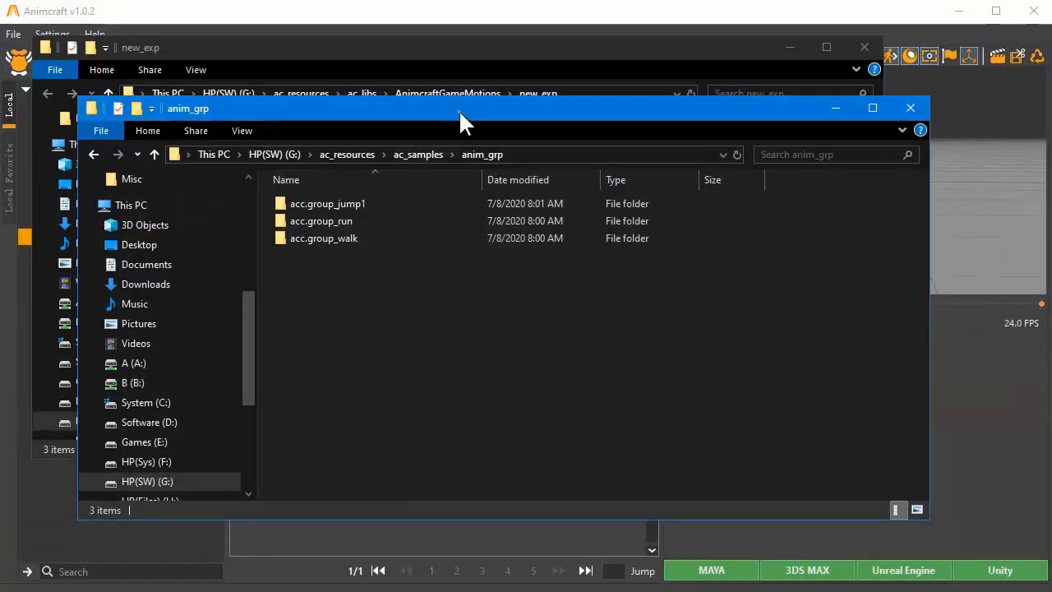
{"action": "left_click_drag", "start_coordinate": [459, 109], "coordinate": [535, 139]}
{"action": "left_click_drag", "start_coordinate": [486, 331], "coordinate": [387, 264]}
{"action": "left_click", "coordinate": [442, 61]}
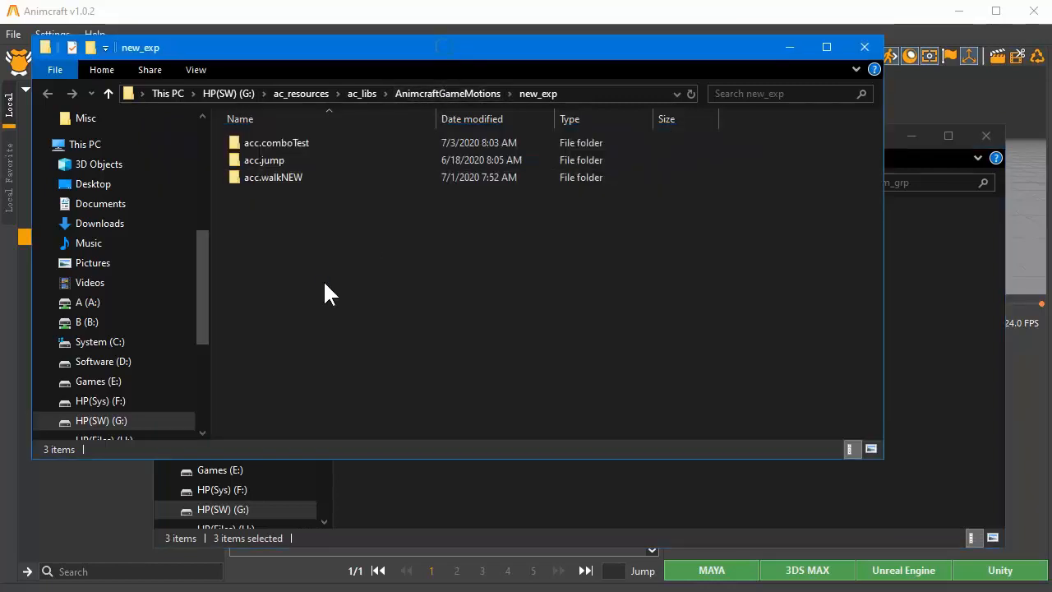
{"action": "right_click", "coordinate": [323, 280]}
{"action": "left_click", "coordinate": [378, 396]}
Return to Animcraft, refresh the motion library and show the contents of new_exp.
{"action": "left_click", "coordinate": [329, 22]}
{"action": "right_click", "coordinate": [125, 236]}
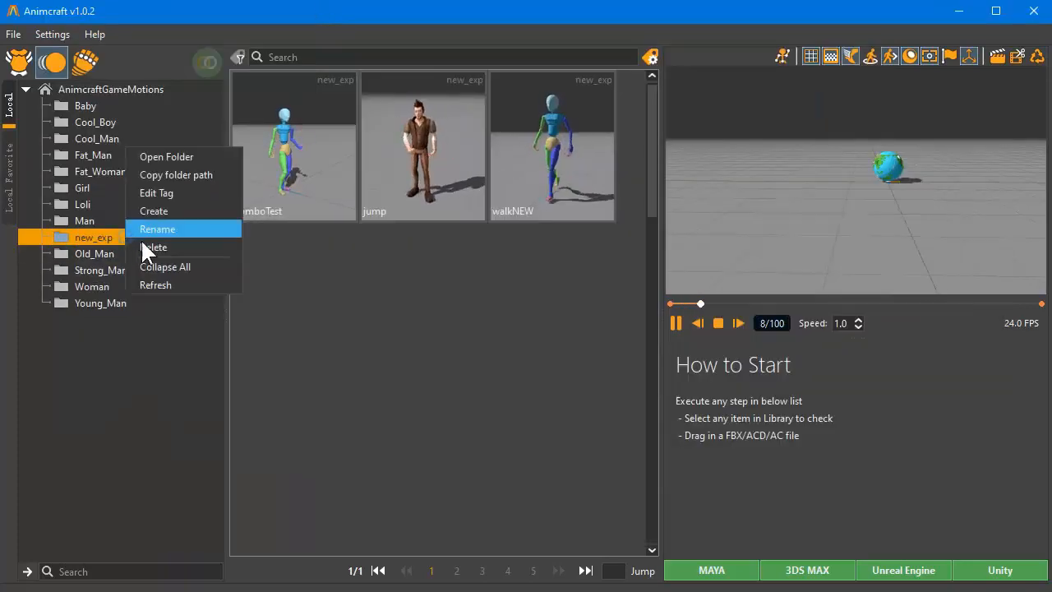
{"action": "left_click", "coordinate": [182, 279]}
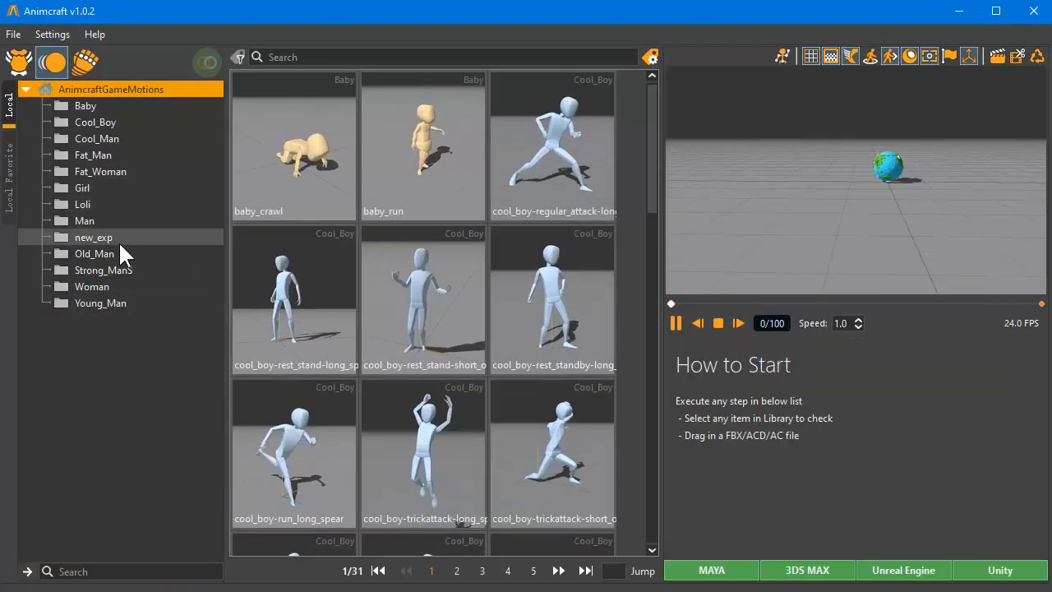
{"action": "left_click", "coordinate": [119, 239]}
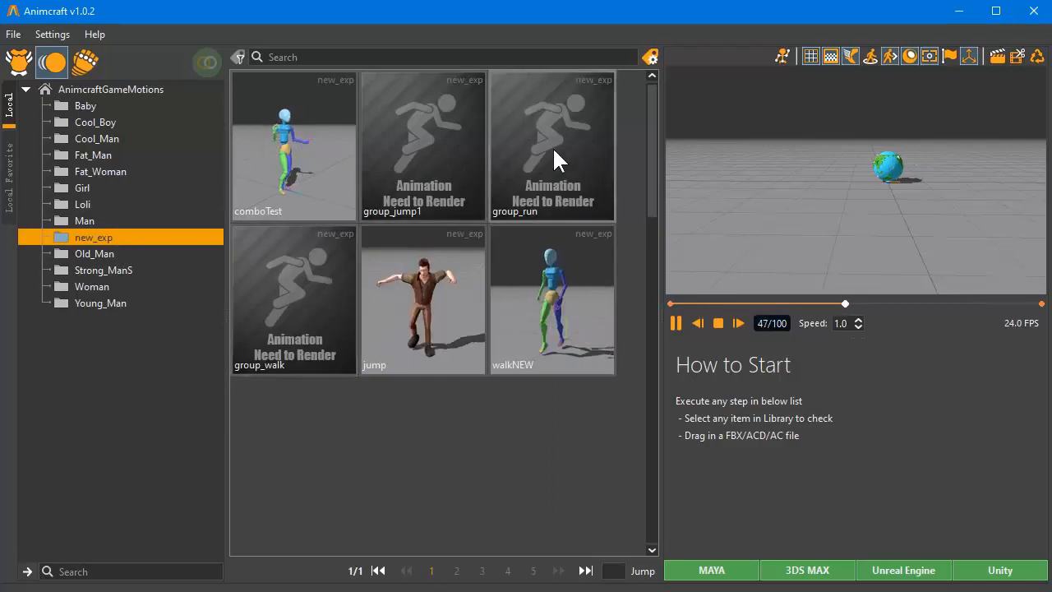
Render the thumbnail of group_jump1 with the character framed in the preview, and load the group_run animation.
{"action": "left_click", "coordinate": [418, 152]}
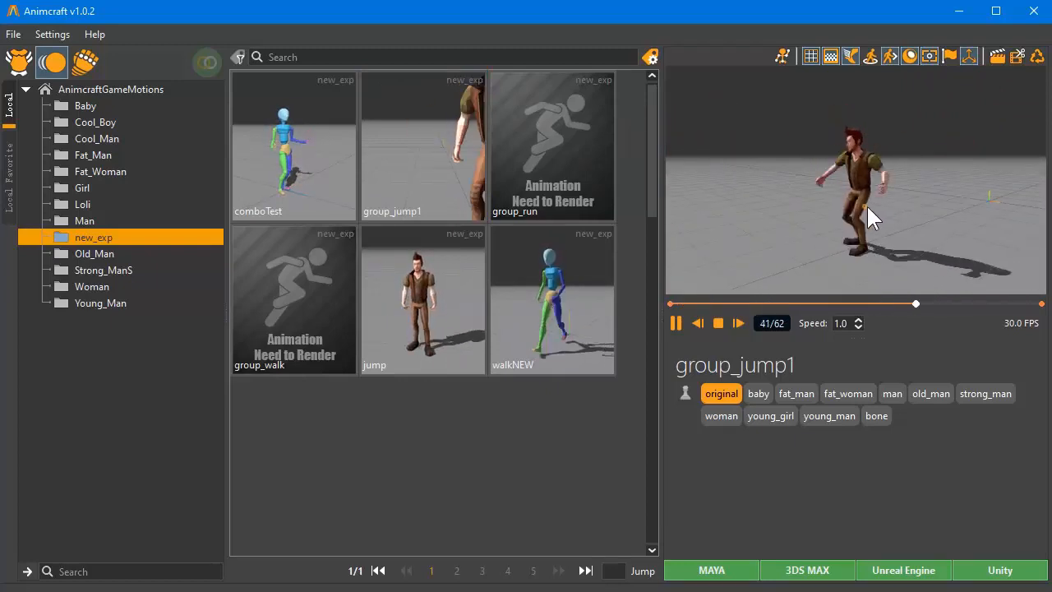
{"action": "left_click_drag", "start_coordinate": [974, 139], "coordinate": [948, 190]}
{"action": "middle_click_drag", "start_coordinate": [948, 190], "coordinate": [855, 197]}
{"action": "scroll", "coordinate": [874, 199], "scroll_direction": "up", "scroll_amount": 4}
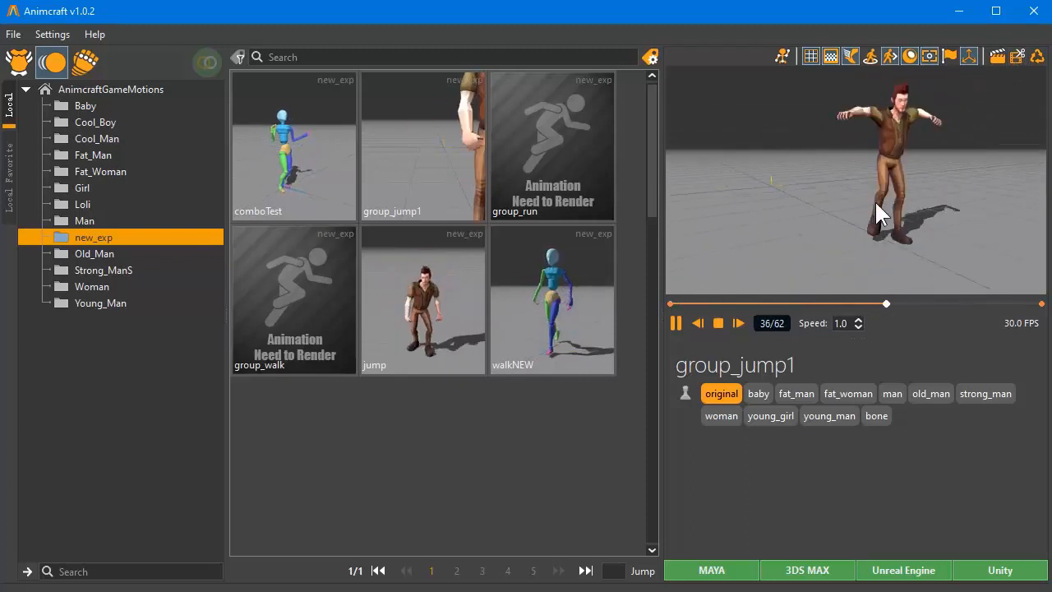
{"action": "left_click", "coordinate": [999, 59]}
{"action": "left_click", "coordinate": [625, 321]}
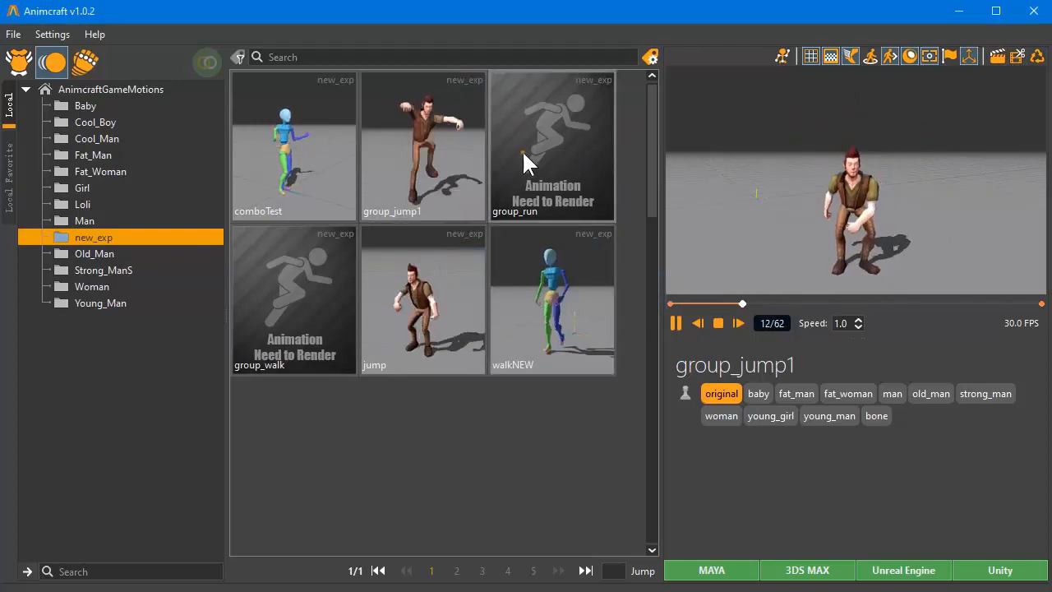
{"action": "left_click", "coordinate": [573, 189]}
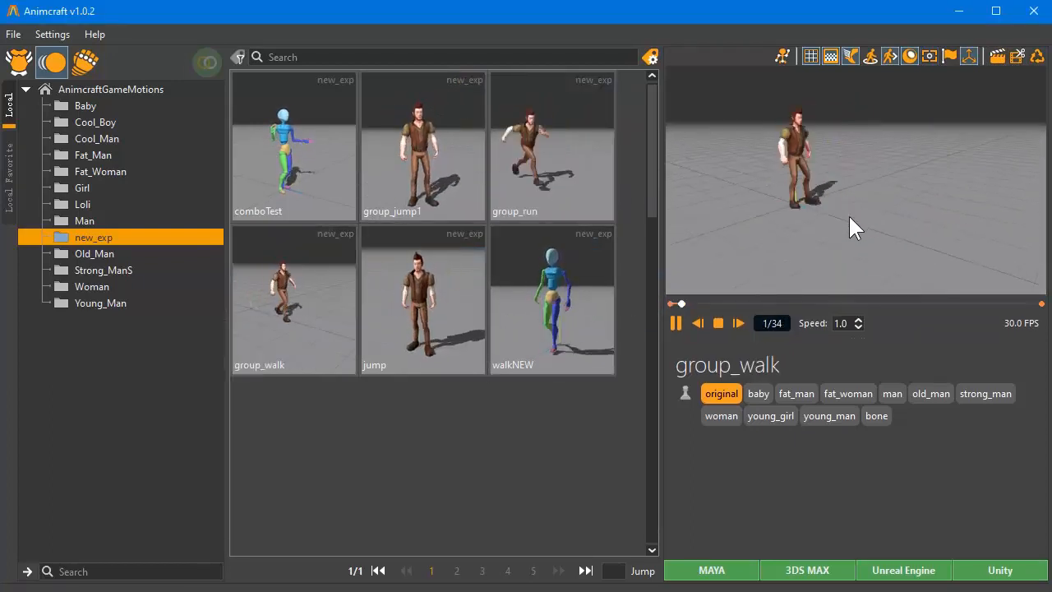